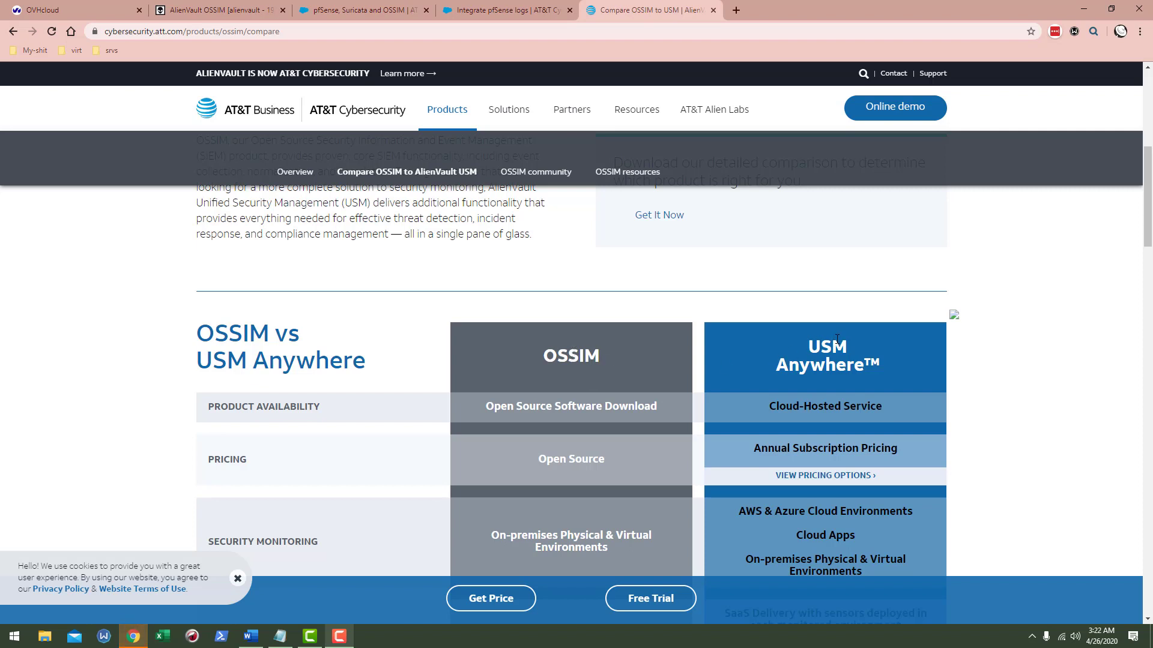
- Highlight the USM Anywhere heading and OSSIM's 'Single Server Only' deployment architecture entry
left_click_drag(877, 363, 810, 347)
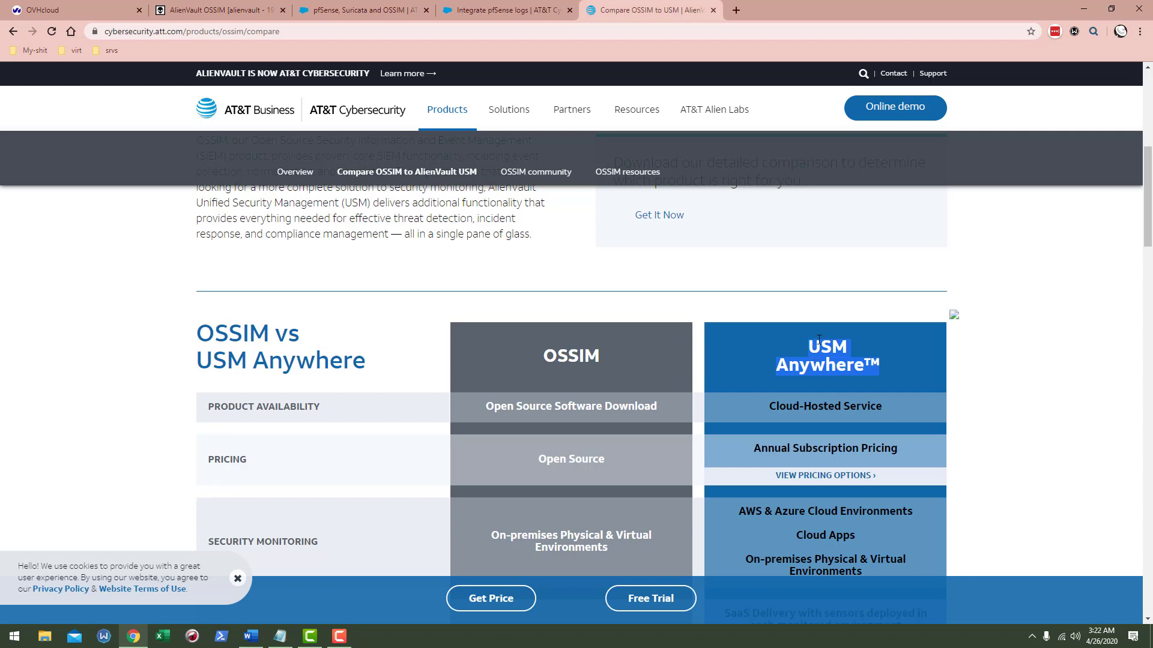
scroll(895, 259, "down", 2)
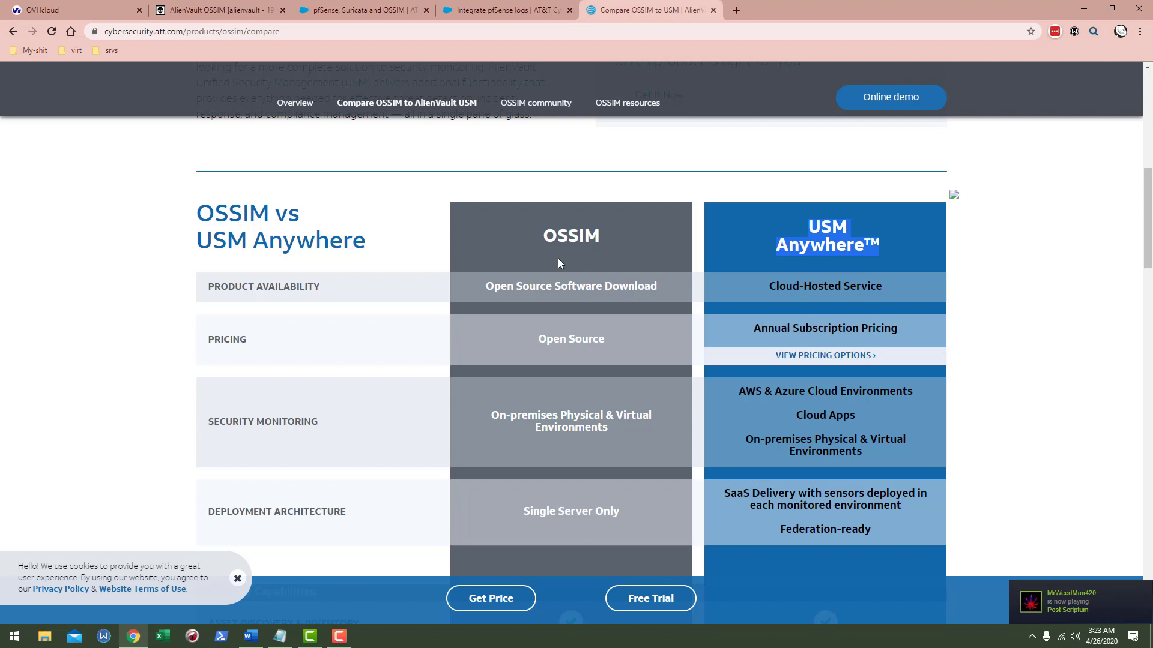
scroll(582, 321, "down", 1)
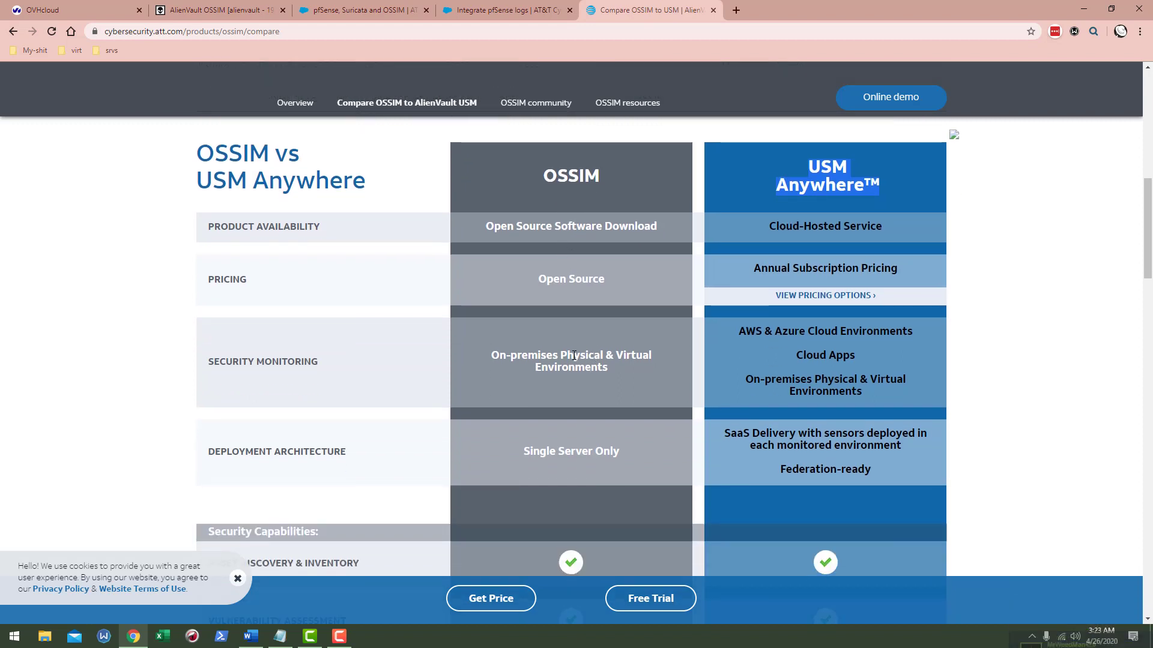
scroll(608, 356, "down", 2)
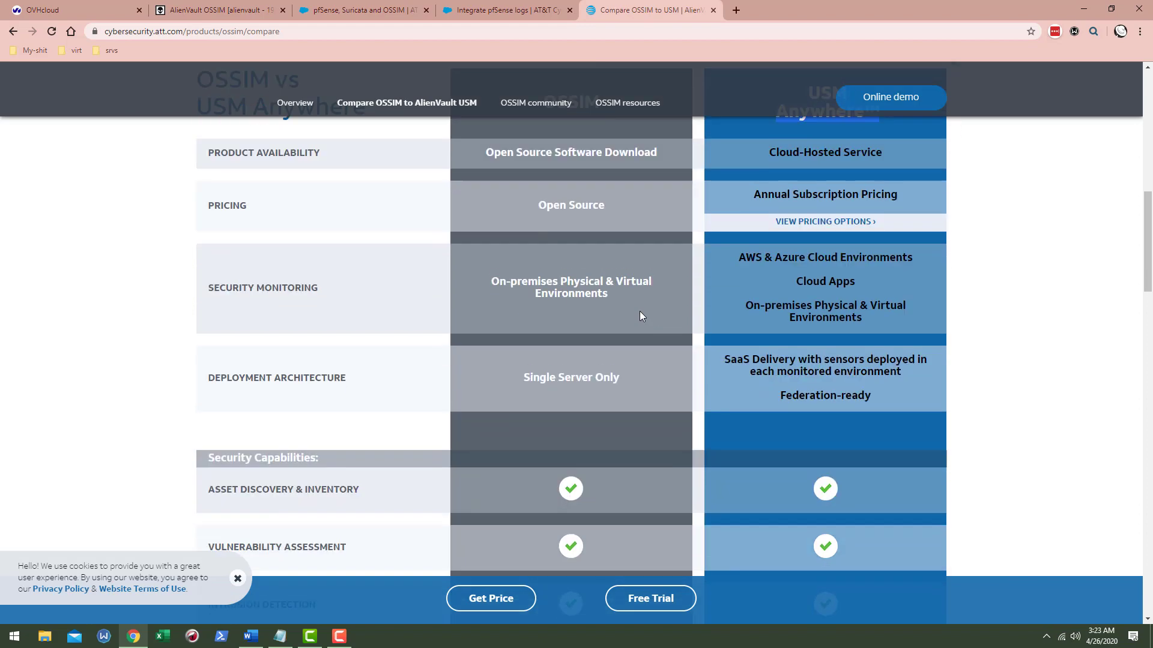
scroll(581, 228, "down", 2)
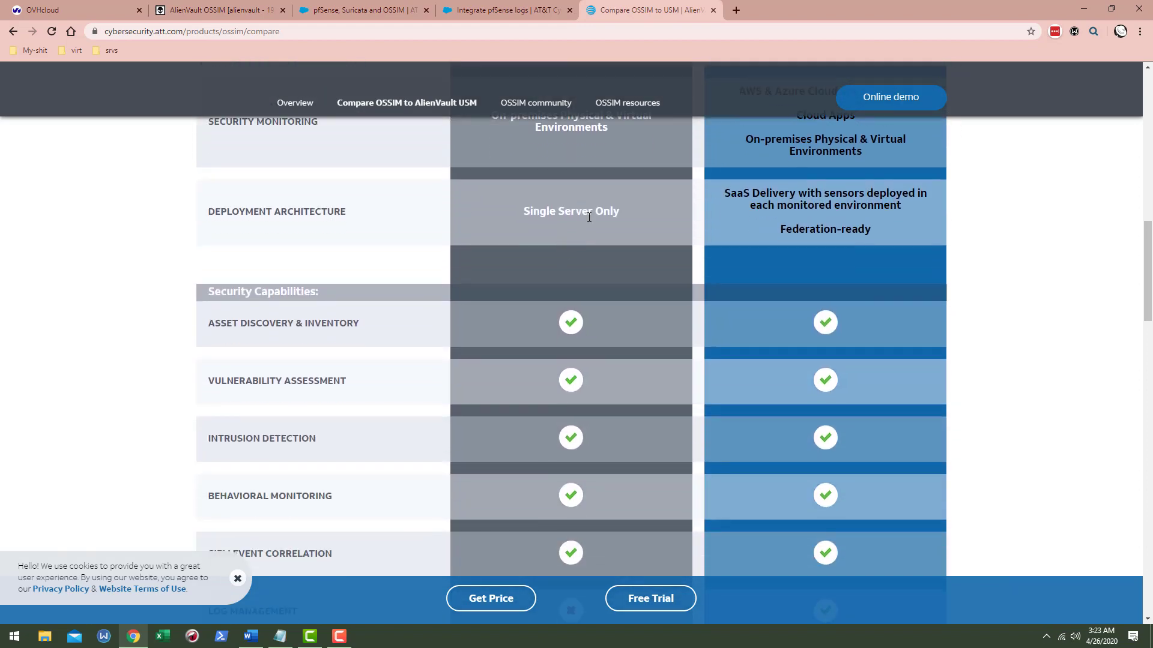
triple_click(589, 218)
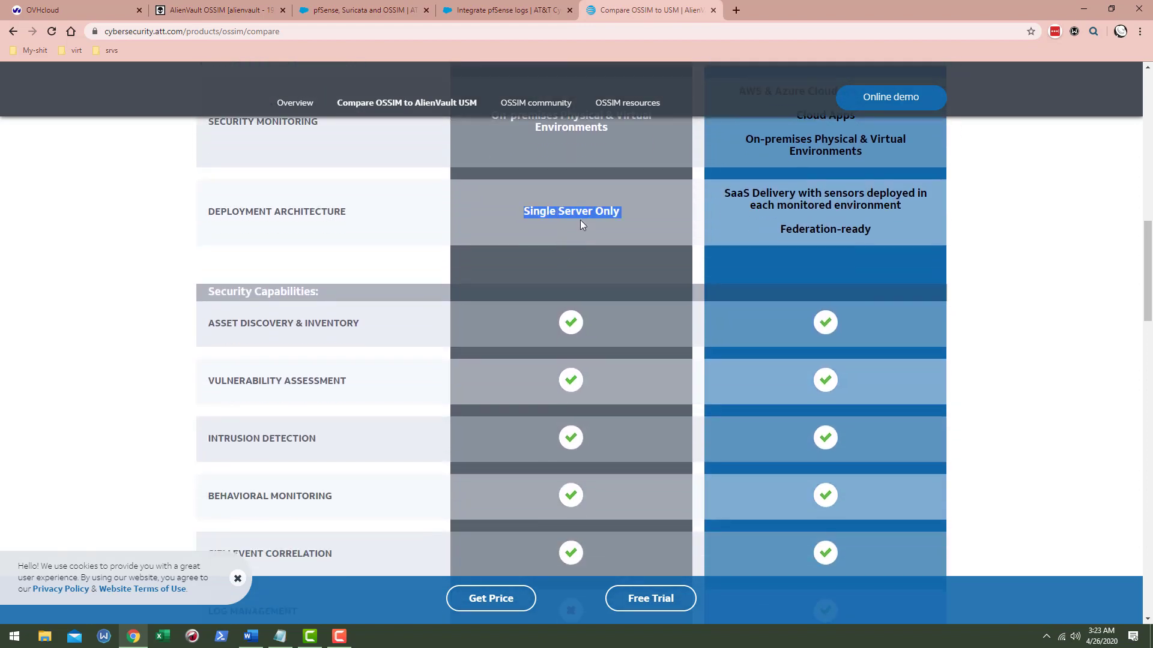
- Scroll down the security capabilities rows and highlight 'Open Threat Exchange'
scroll(510, 250, "down", 2)
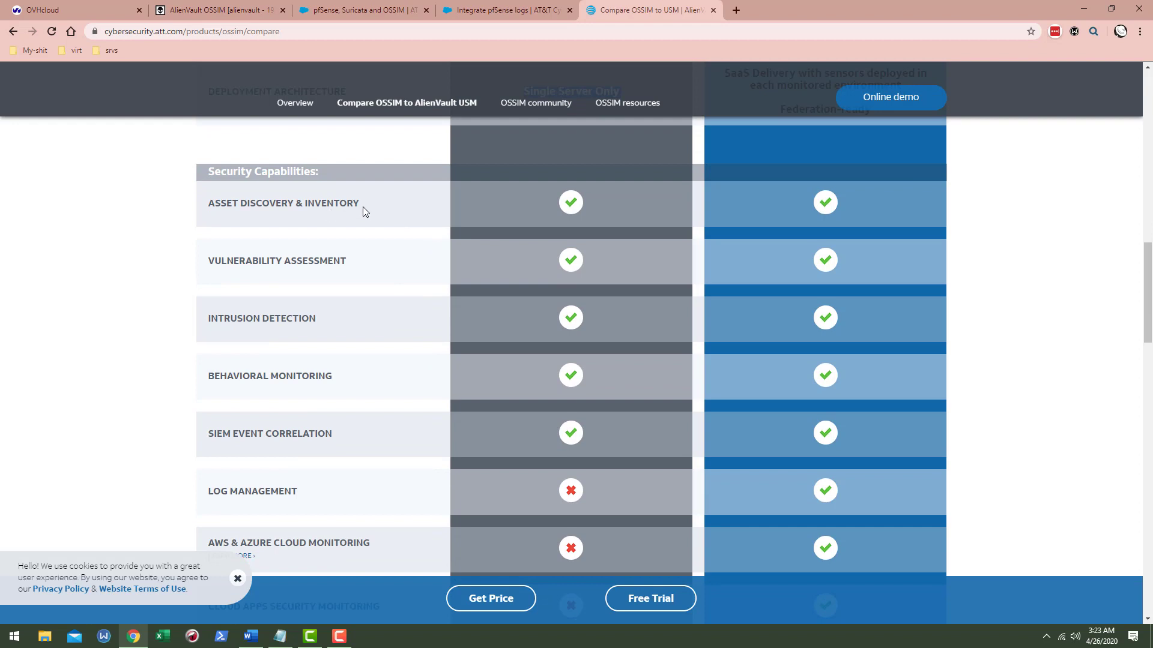
scroll(362, 206, "down", 1)
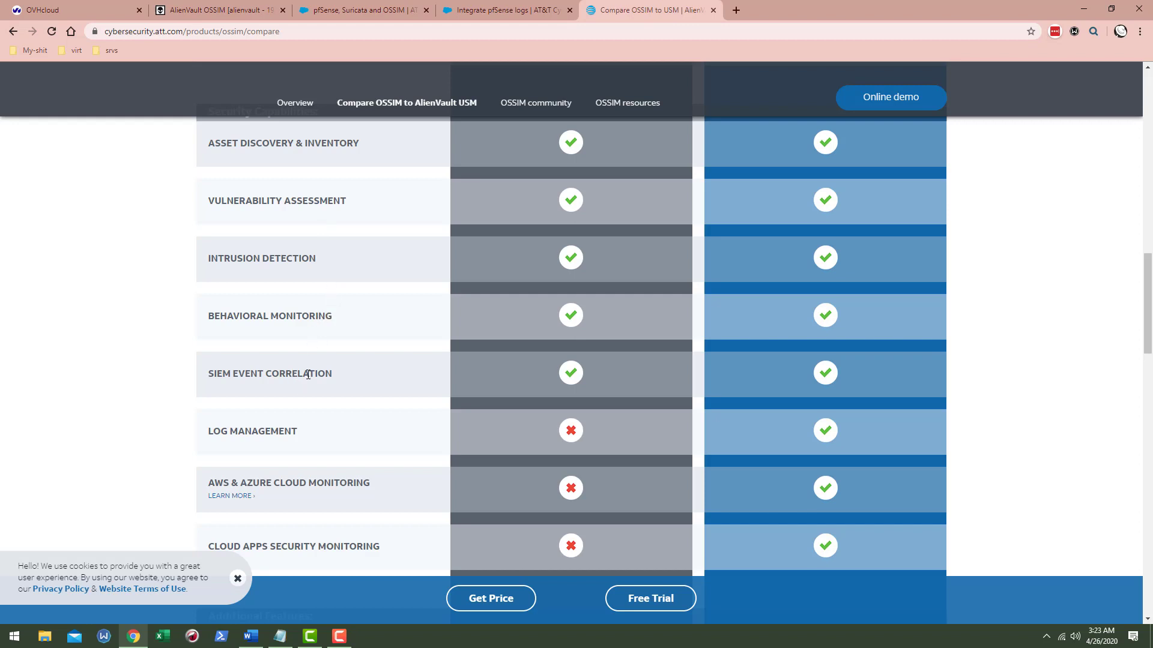
scroll(329, 376, "down", 1)
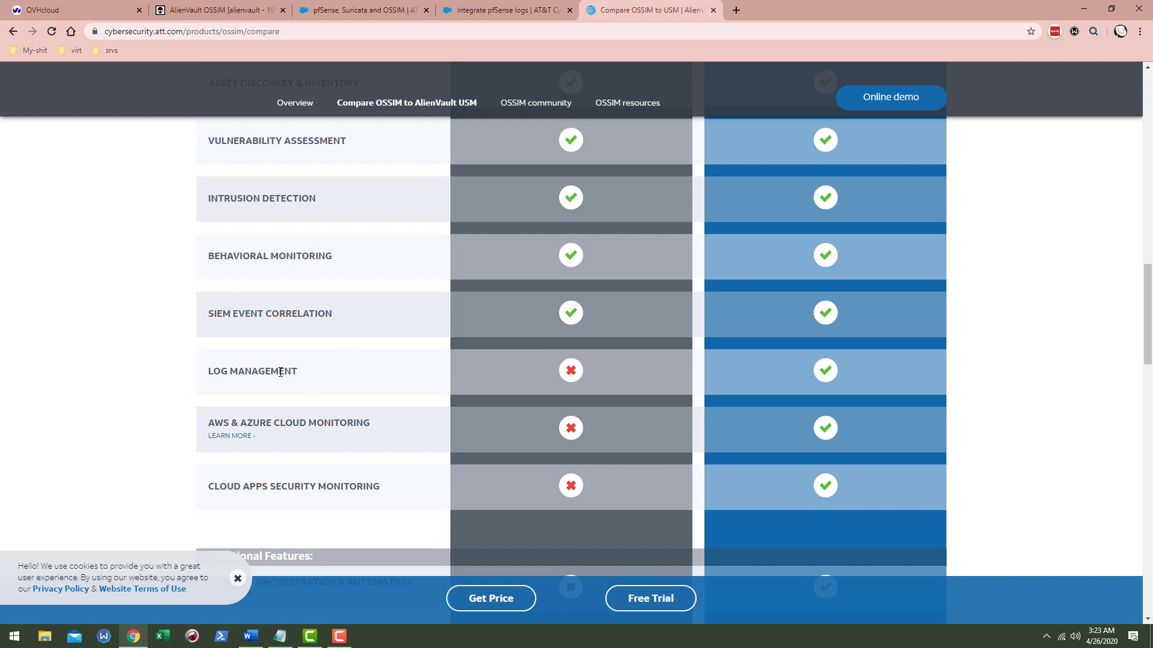
scroll(593, 337, "down", 2)
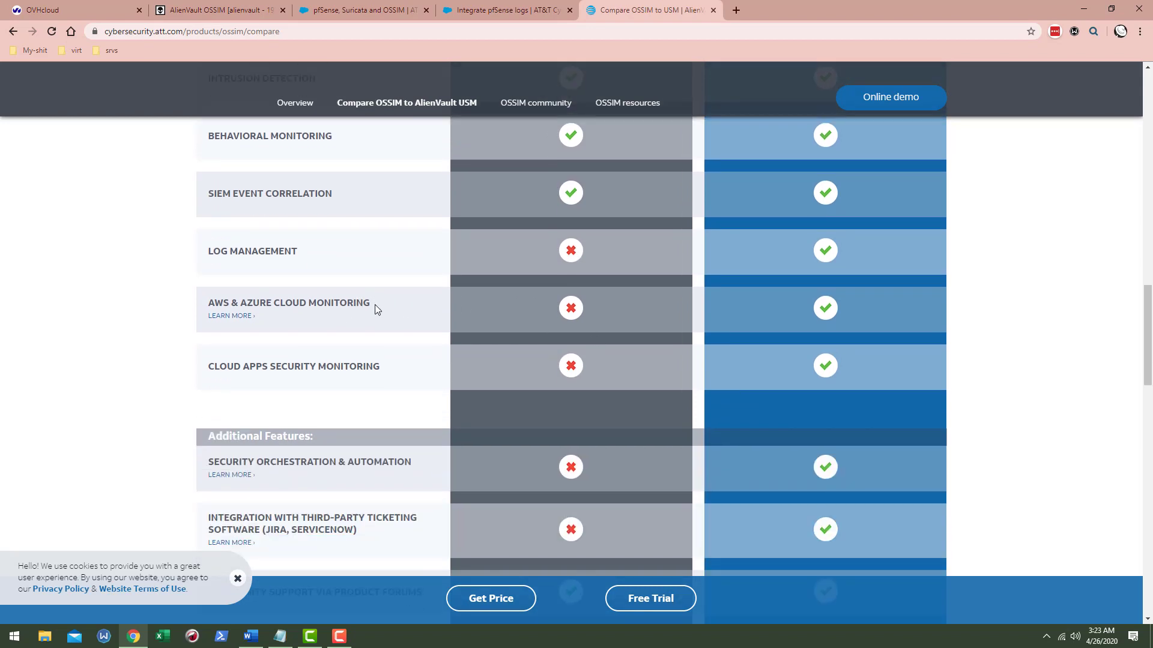
scroll(376, 306, "down", 1)
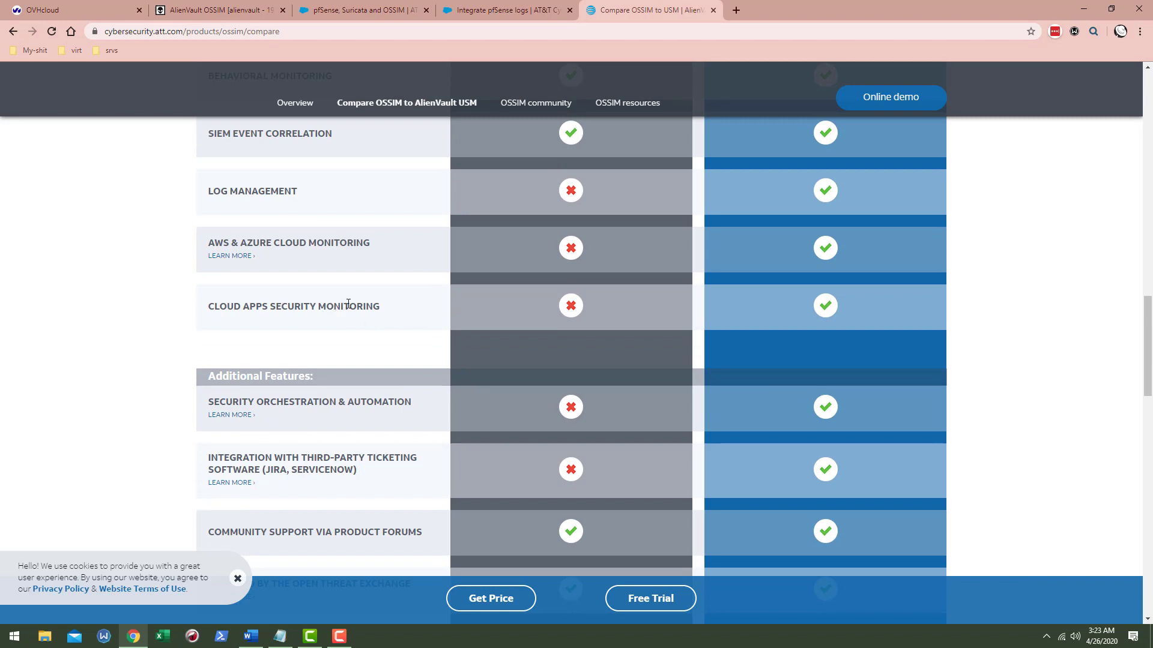
scroll(385, 318, "down", 2)
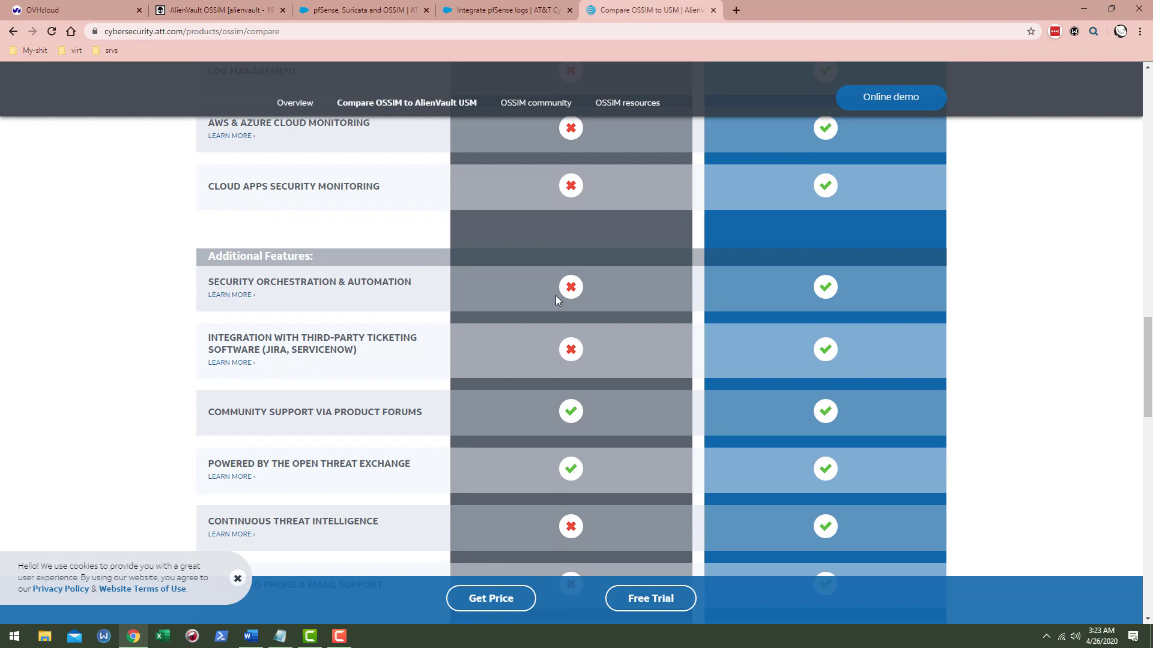
scroll(436, 318, "down", 1)
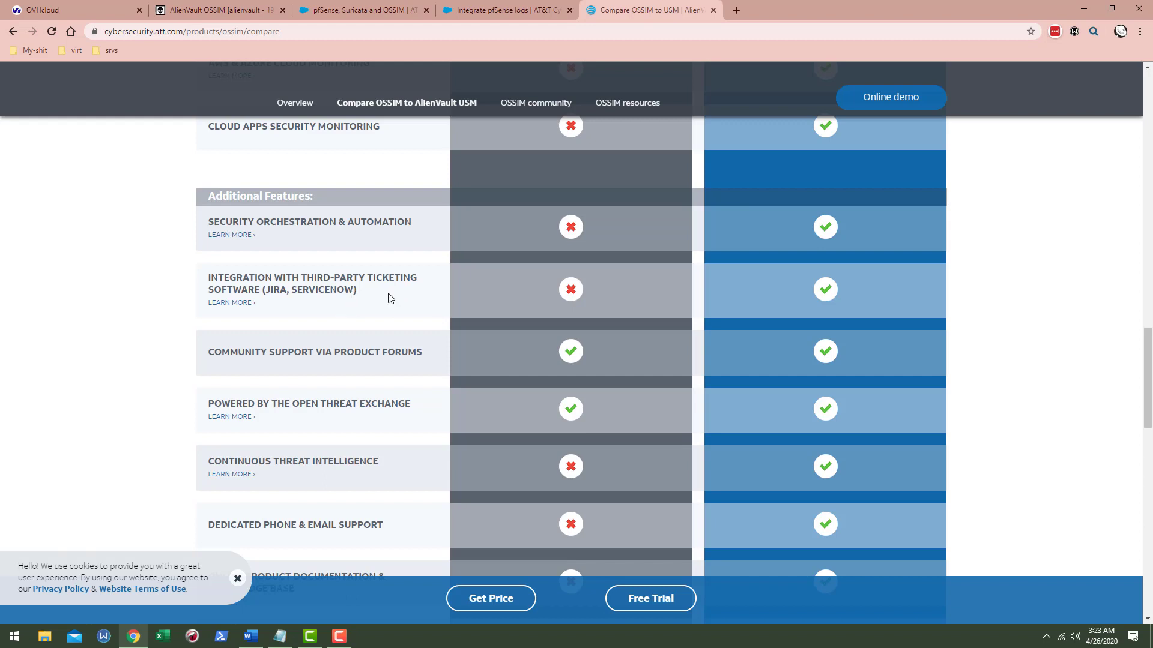
scroll(391, 299, "down", 1)
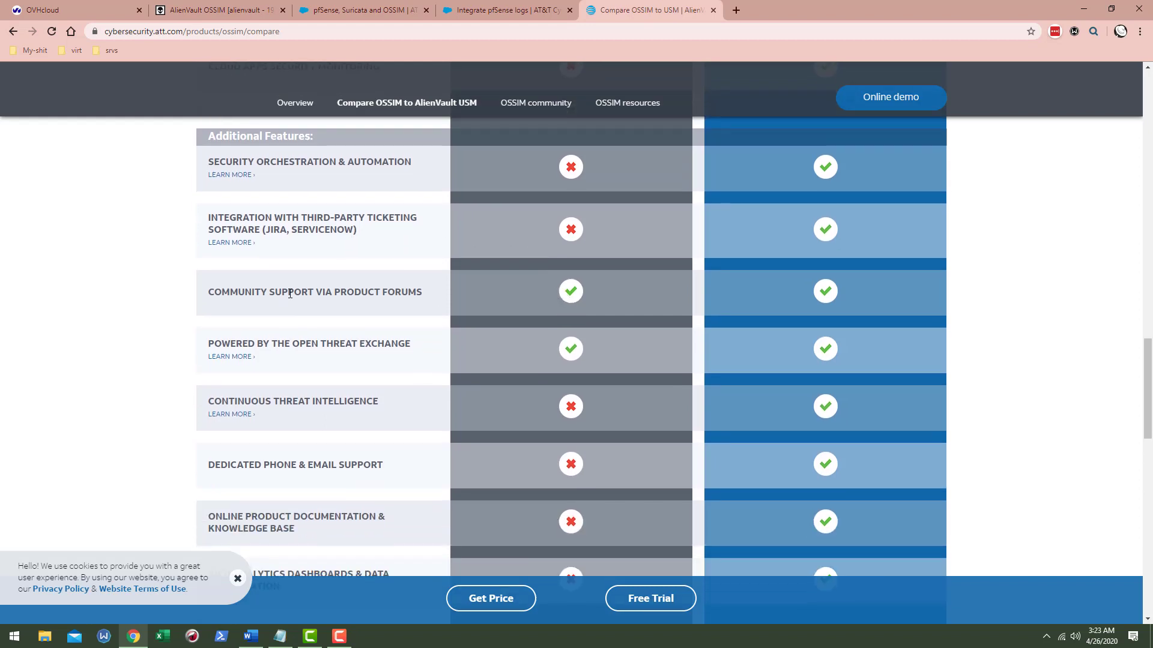
scroll(590, 320, "down", 1)
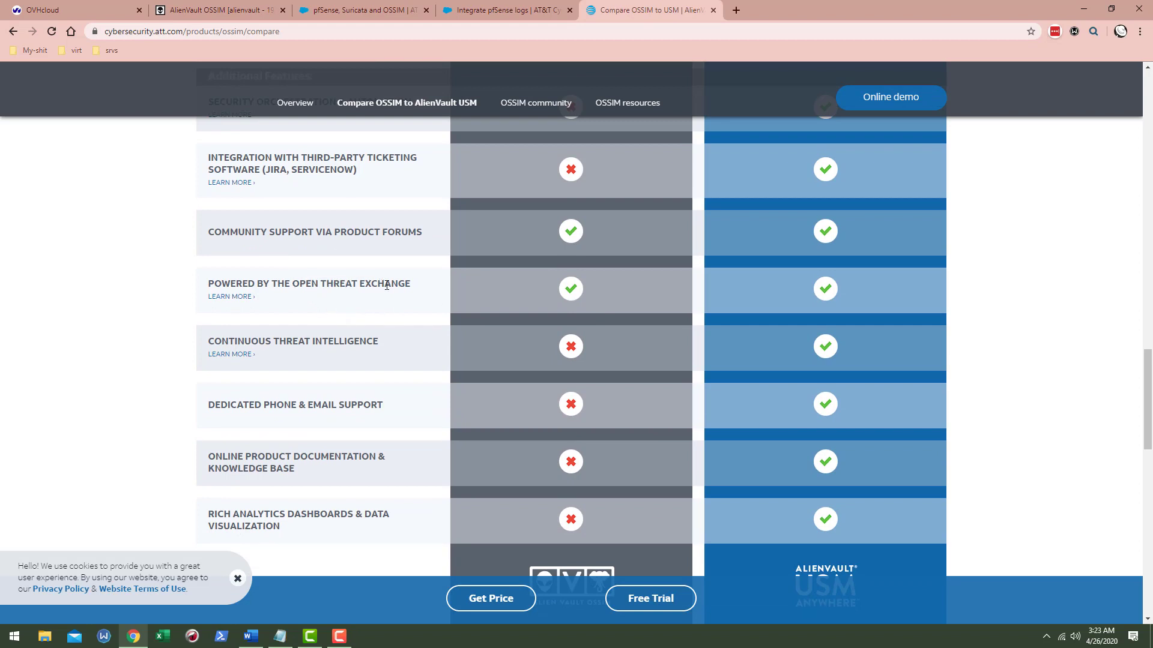
left_click_drag(402, 285, 301, 283)
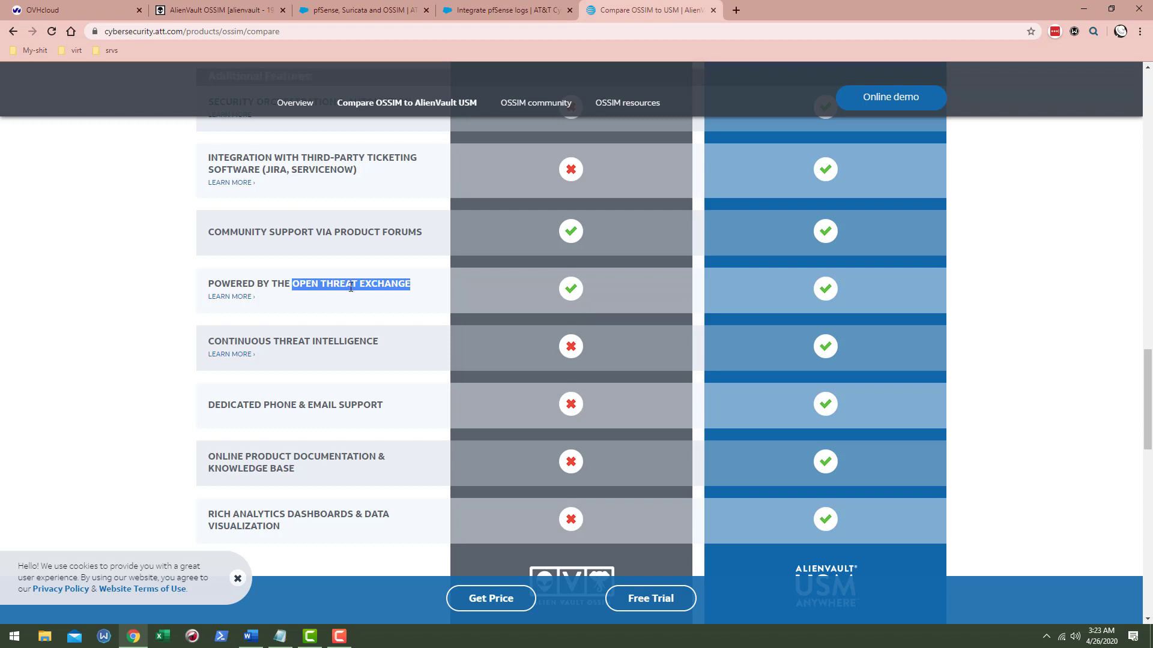
- Scroll down to the awards badges and back up the comparison table
scroll(351, 287, "down", 1)
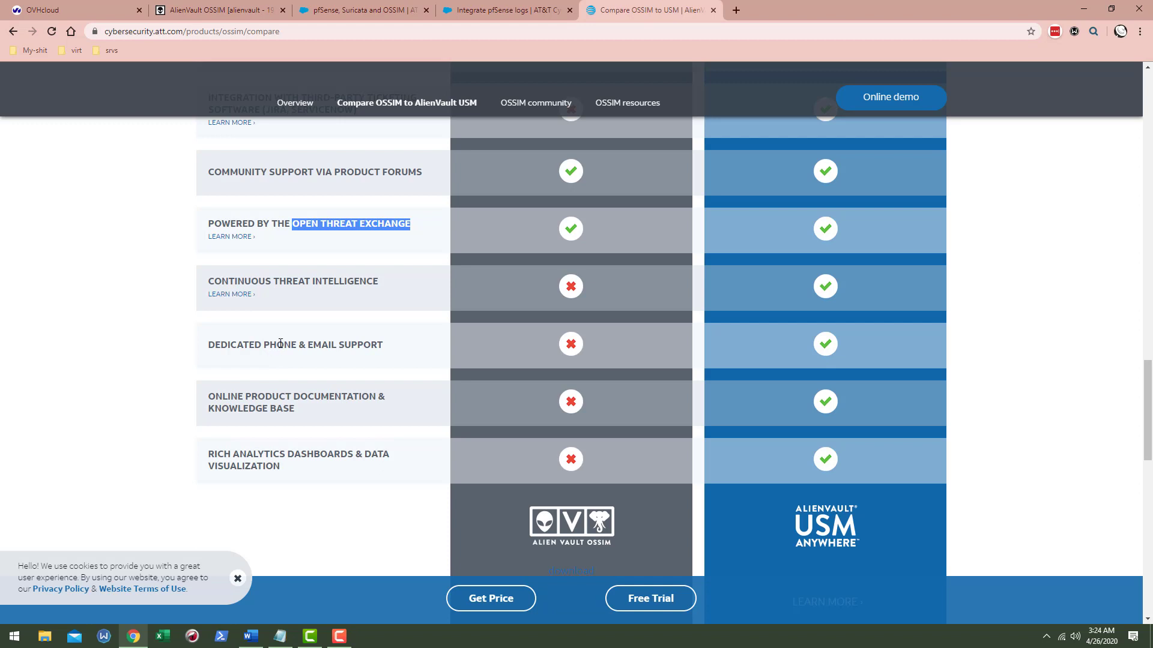
scroll(510, 353, "down", 1)
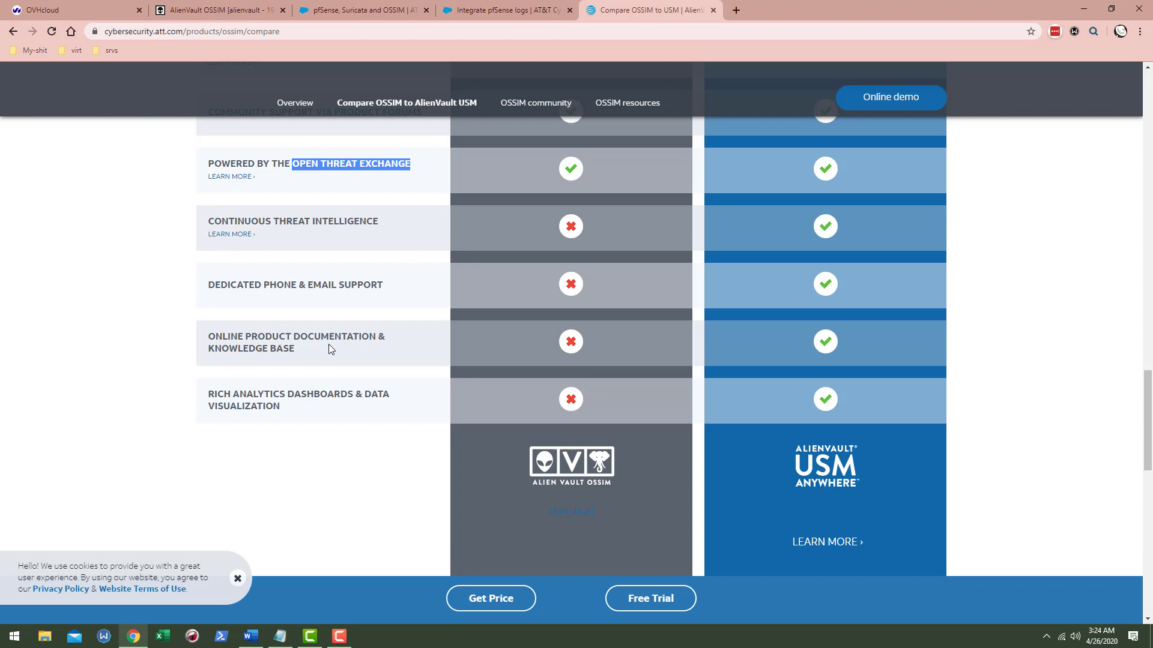
scroll(329, 348, "down", 1)
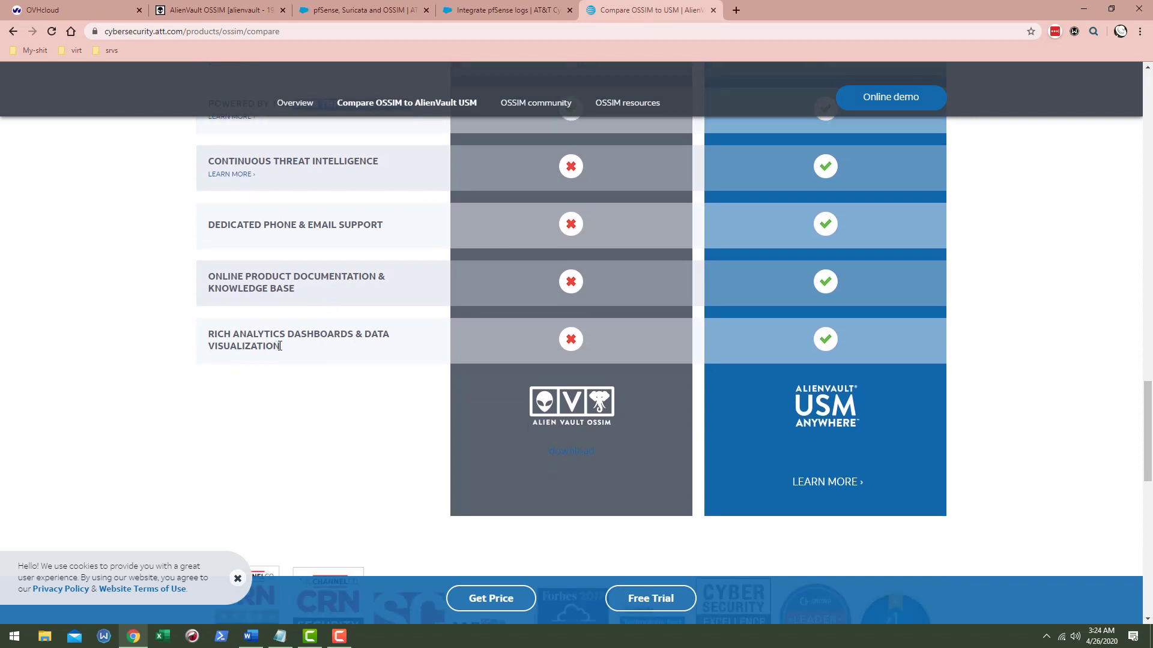
scroll(360, 339, "down", 2)
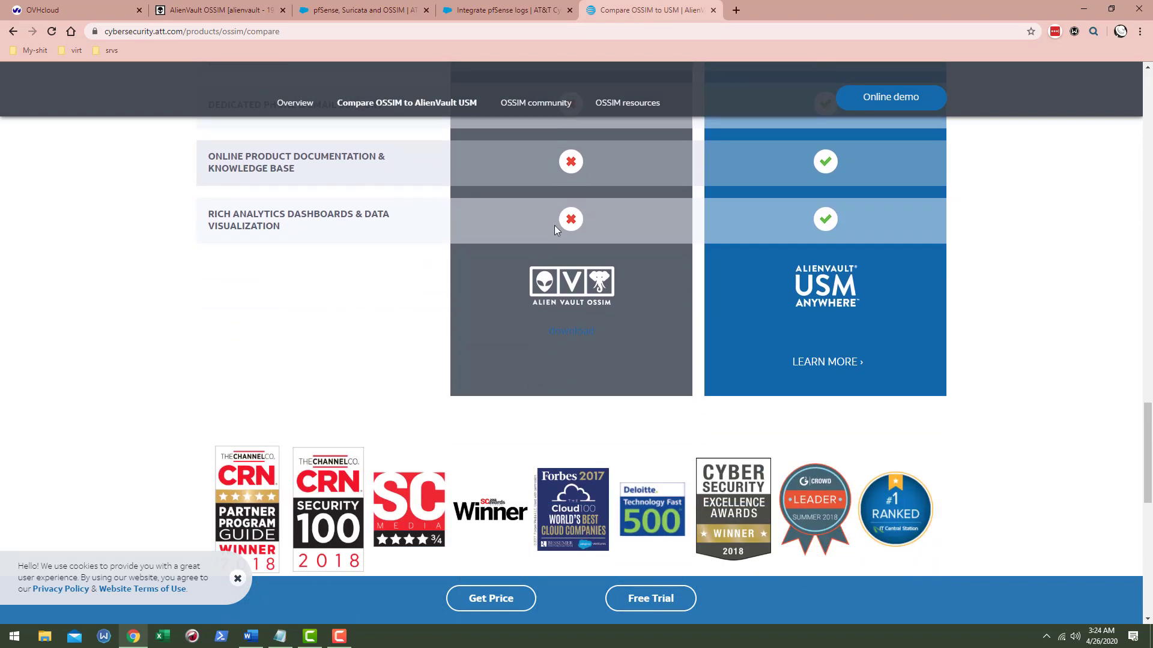
scroll(555, 227, "up", 2)
scroll(623, 345, "up", 1)
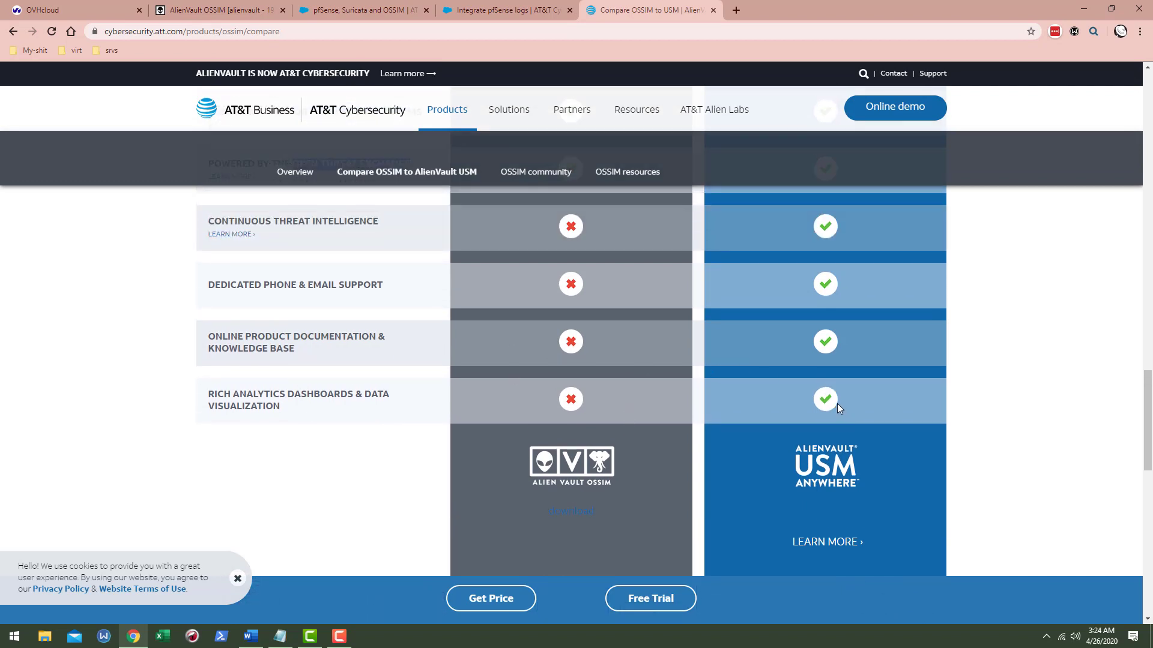
scroll(833, 413, "down", 1)
scroll(833, 408, "up", 1)
- Switch to the OSSIM console and open Dashboards > Overview, scrolling through its loaded widgets
left_click(180, 10)
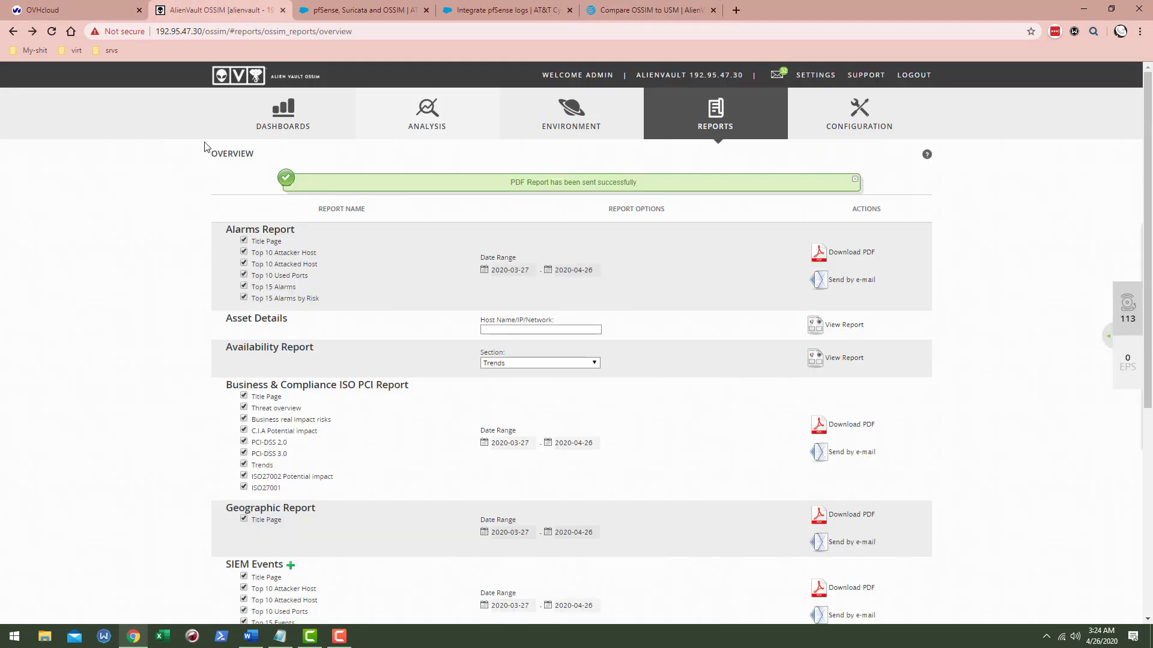
mouse_move(275, 114)
left_click(272, 157)
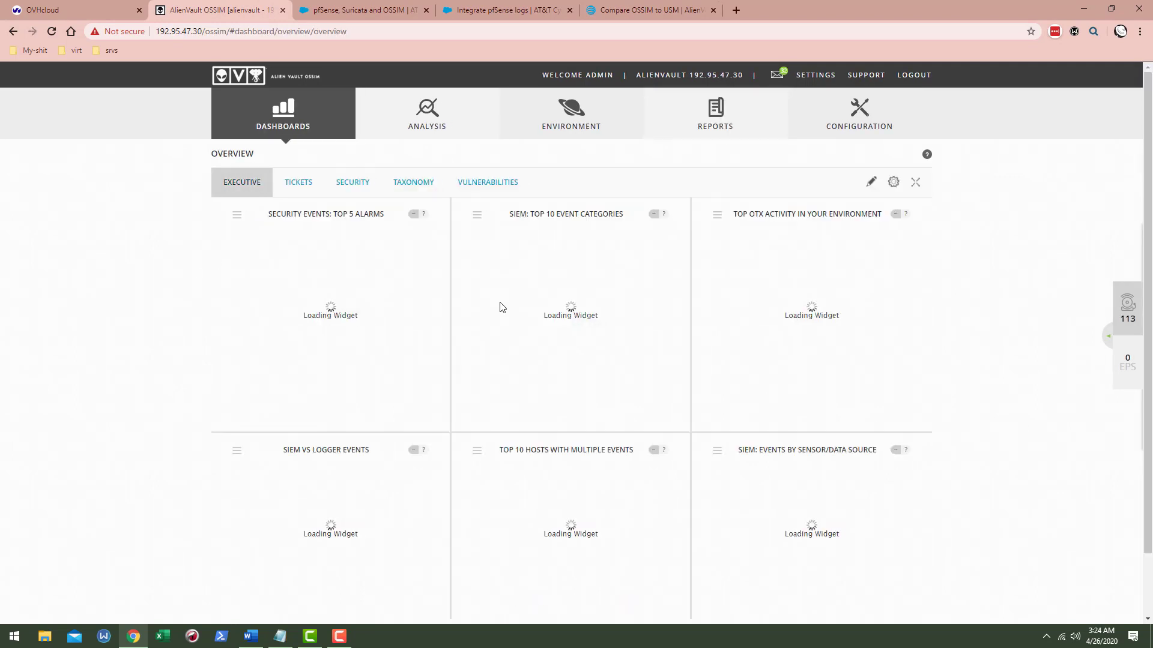
scroll(696, 306, "down", 2)
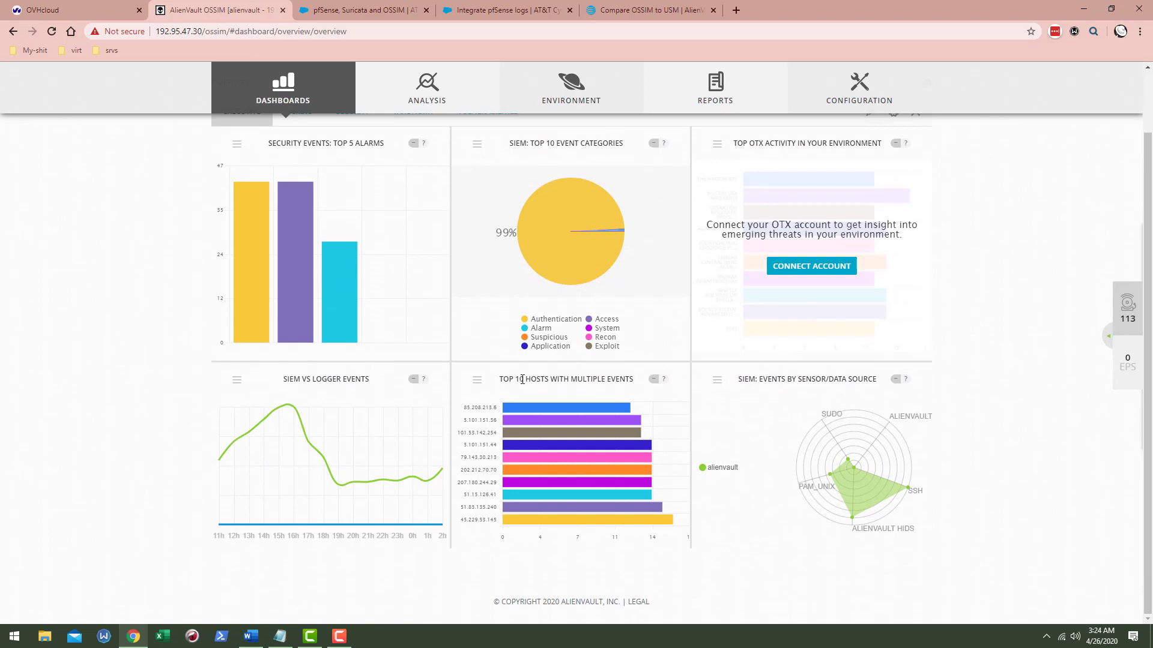
mouse_move(557, 410)
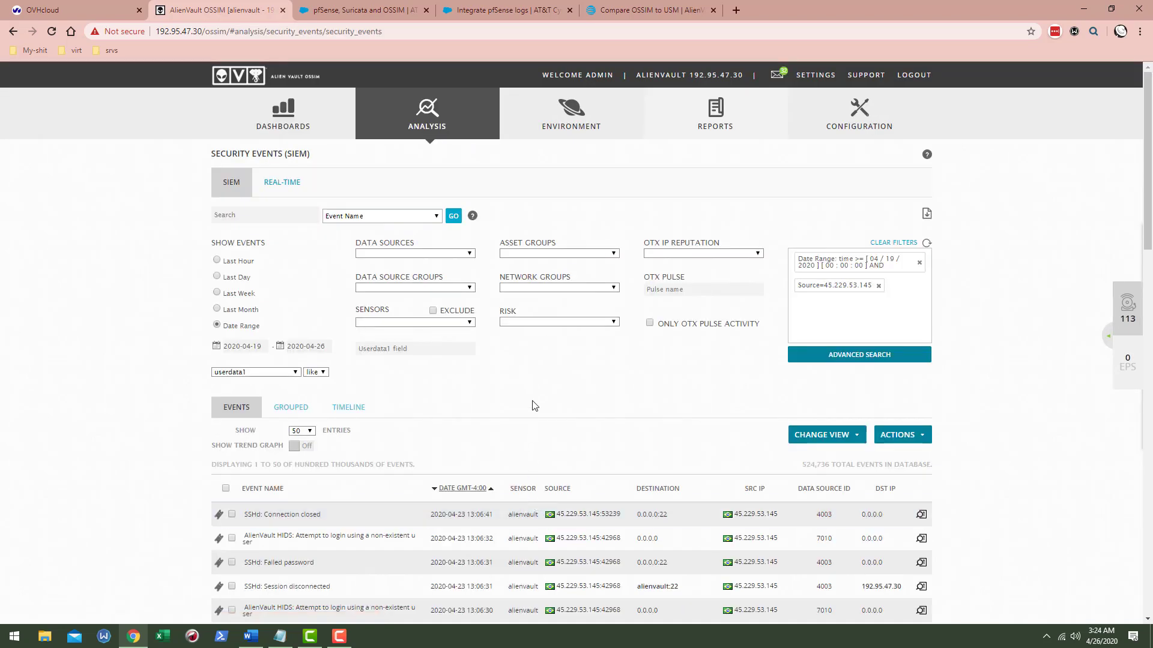
- Scroll through the 45.229.53.145 events from 2020-04-19 to 2020-04-26
scroll(528, 379, "down", 1)
scroll(540, 384, "down", 14)
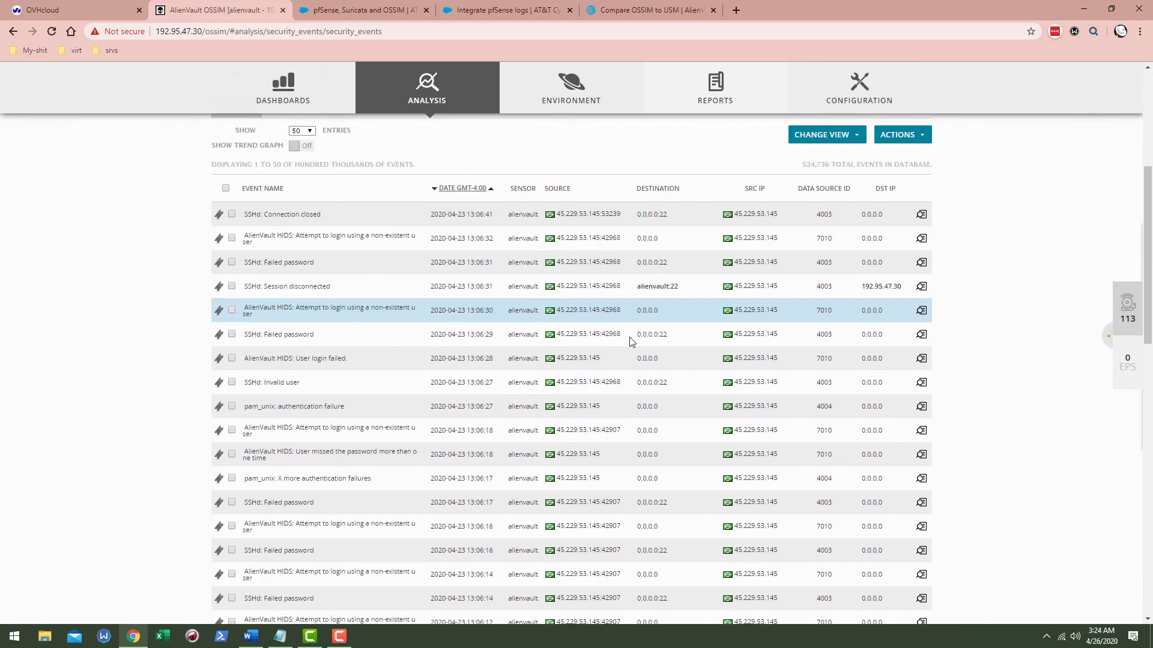
scroll(601, 468, "down", 3)
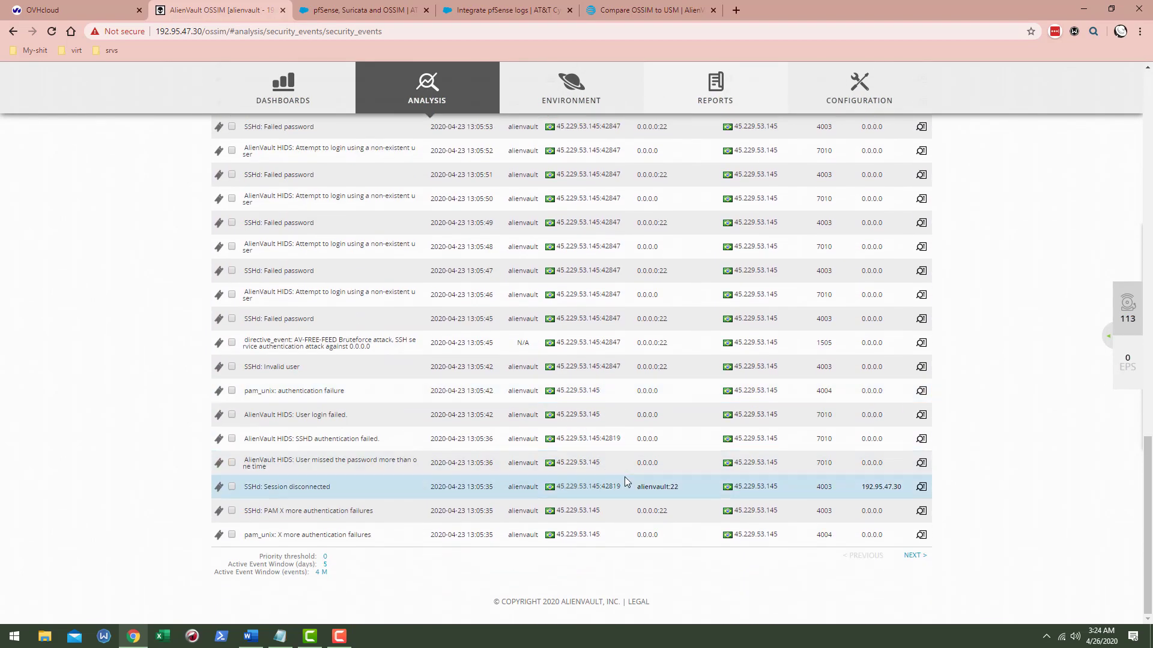
scroll(626, 478, "up", 18)
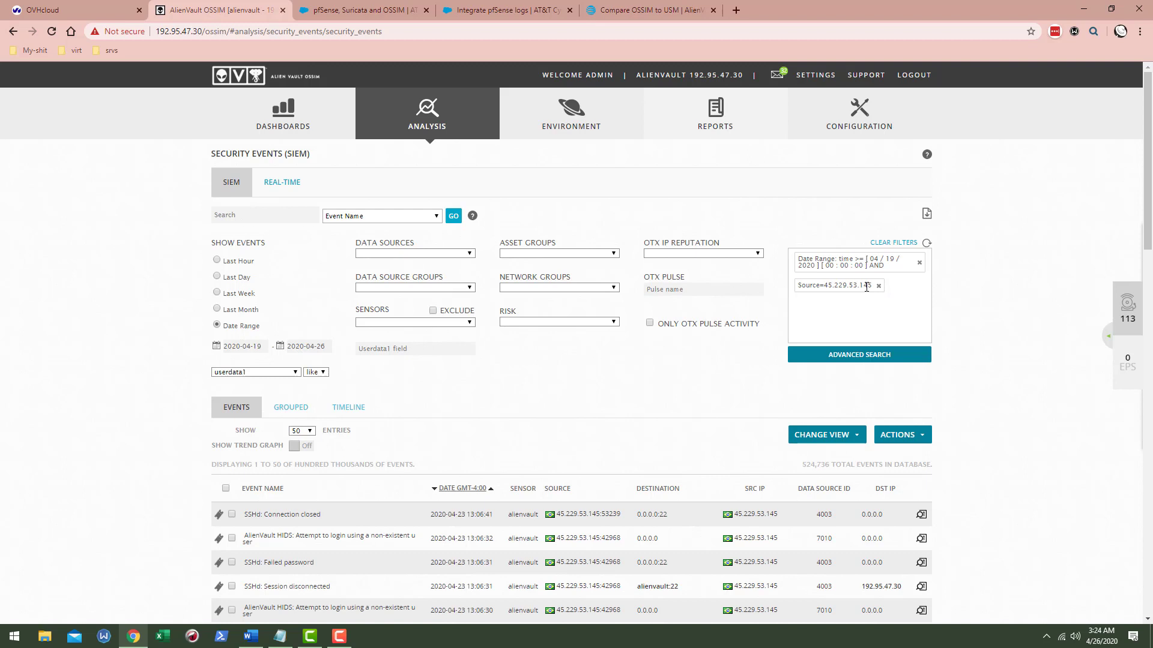
- Open the Executive overview dashboard and read its event category and SIEM vs logger charts
mouse_move(283, 118)
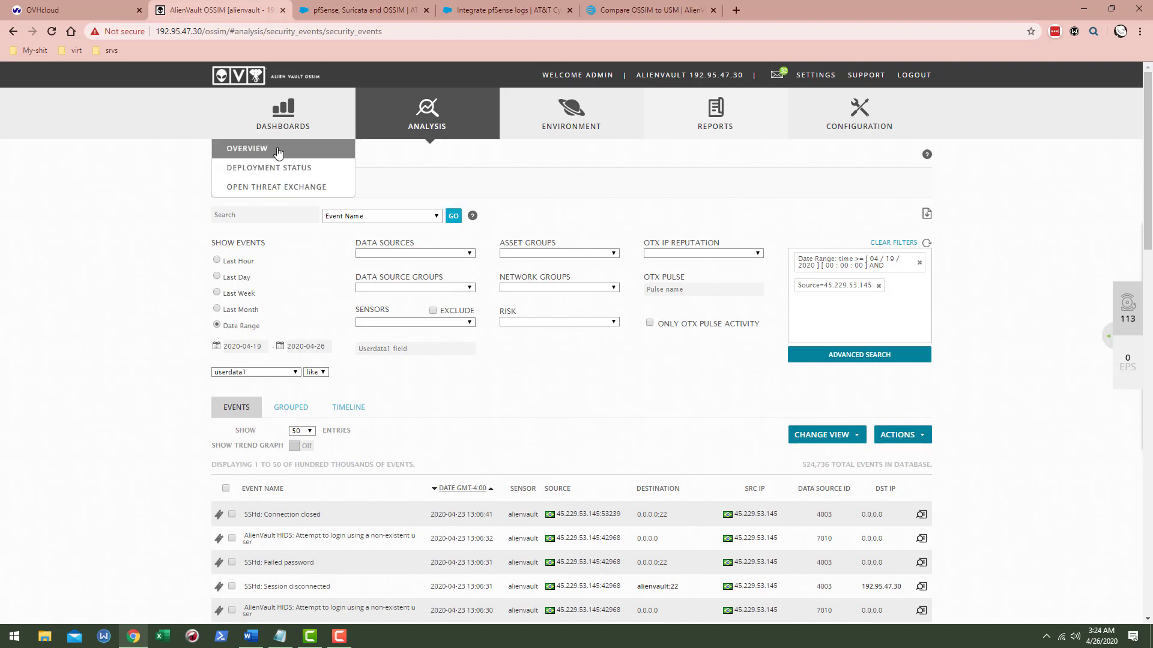
left_click(246, 150)
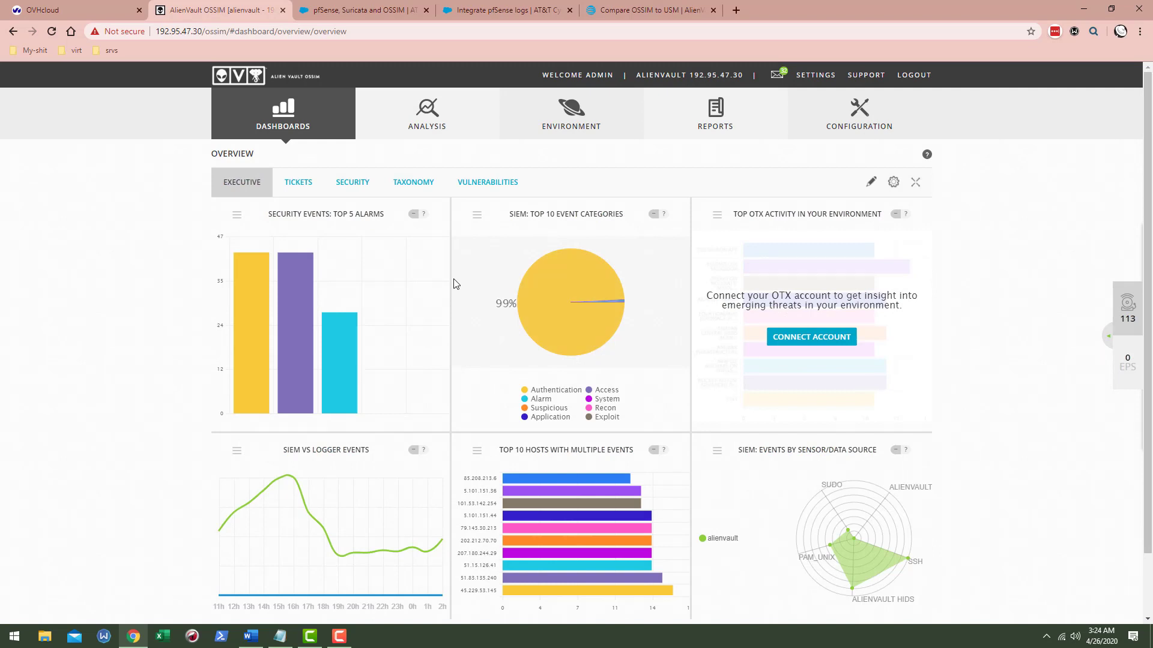
mouse_move(566, 324)
mouse_move(551, 279)
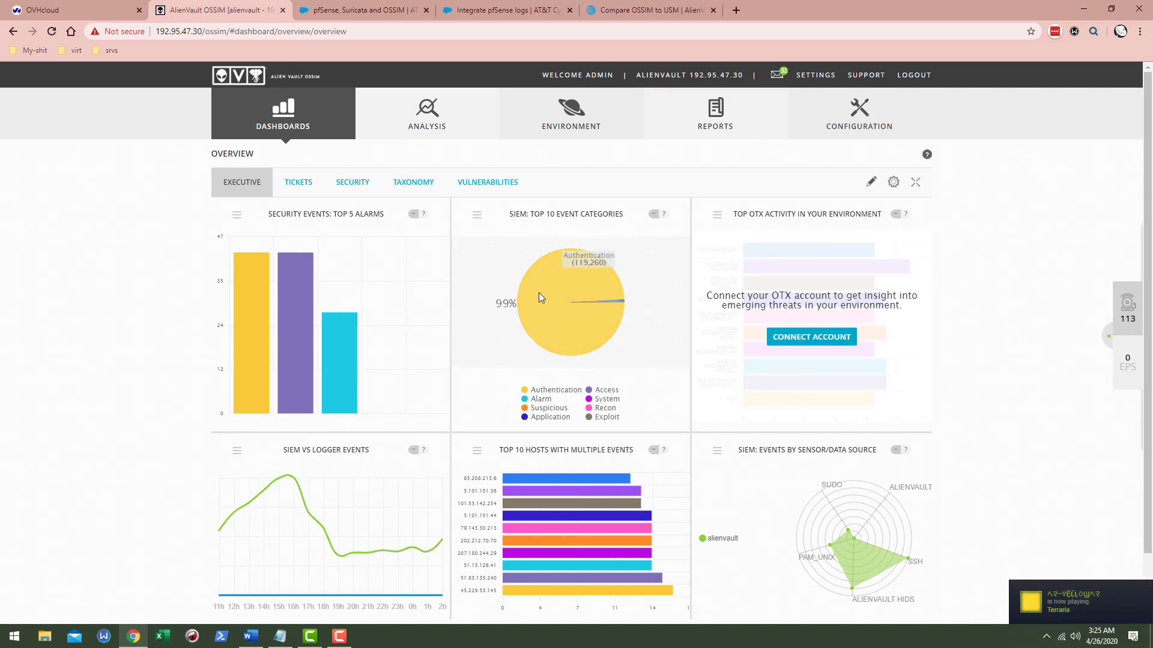
scroll(538, 292, "down", 1)
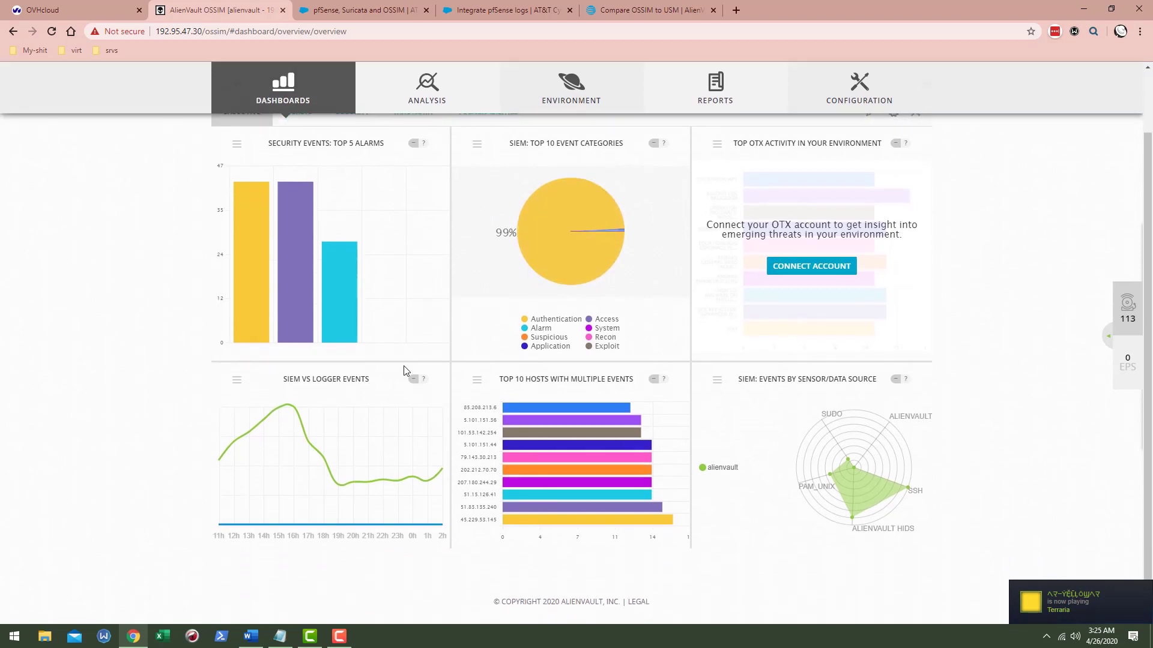
mouse_move(288, 411)
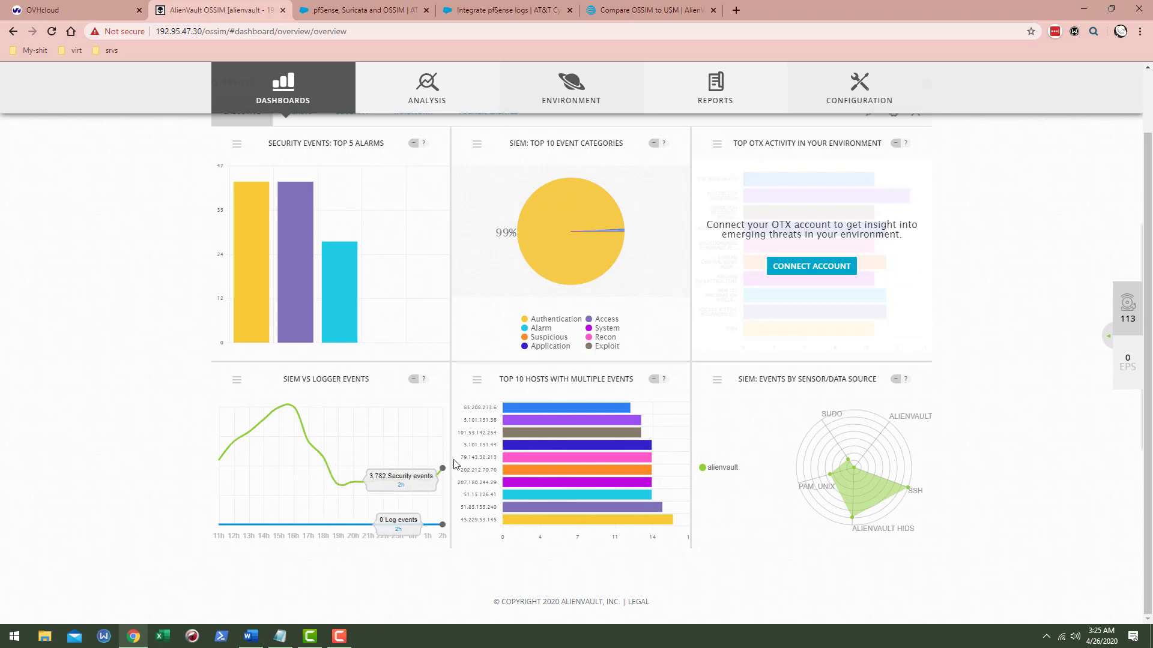
- Read the top alarms bars, showing AV-FREE-FEED bruteforce attacks at 43 and 27
scroll(437, 392, "up", 2)
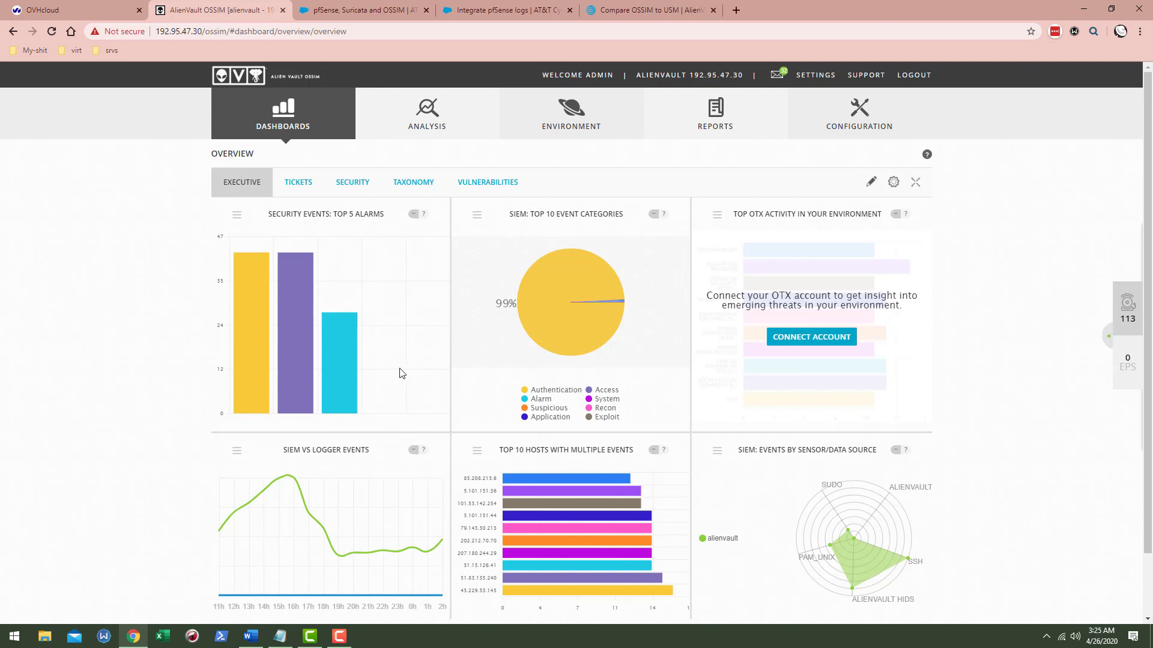
mouse_move(342, 345)
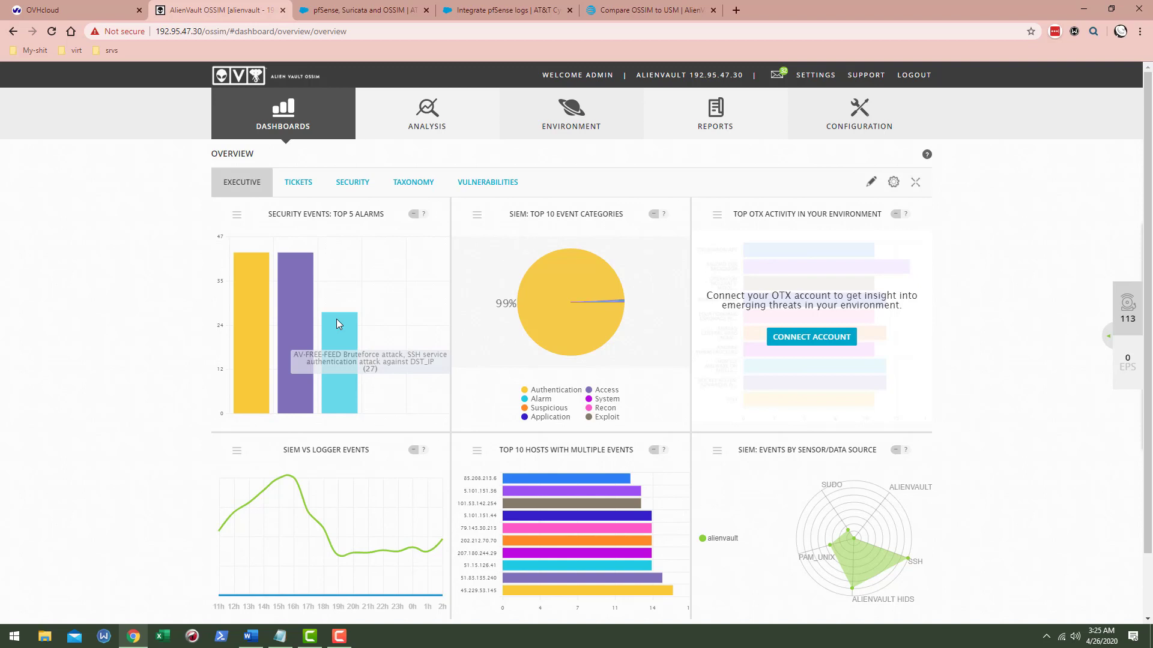
mouse_move(300, 303)
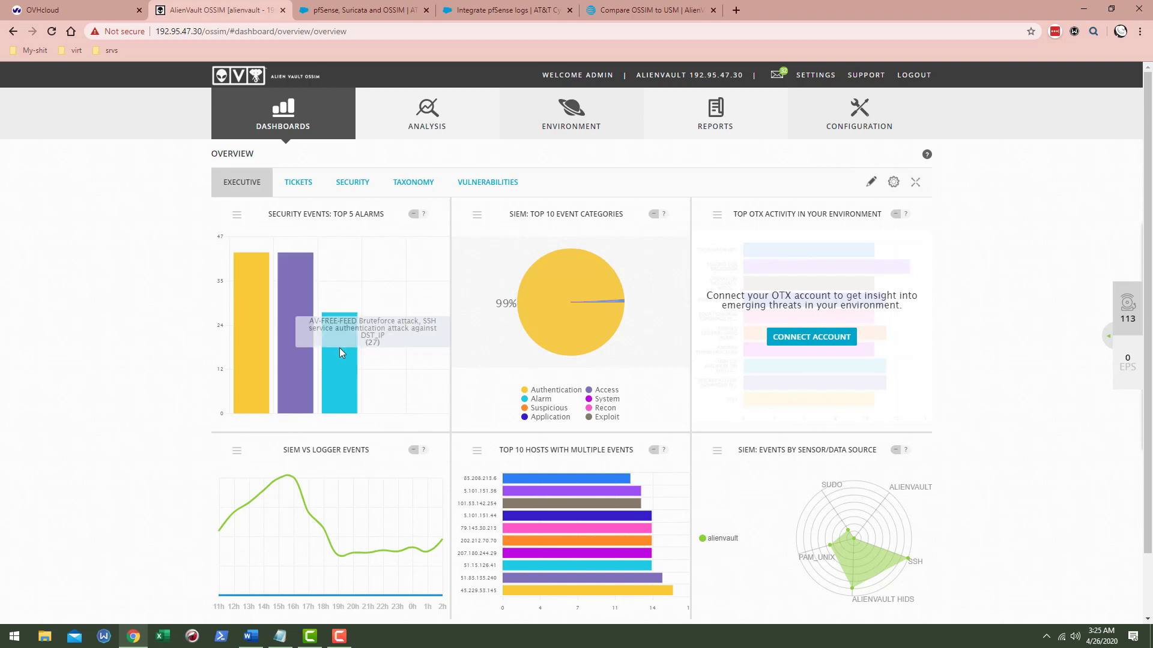
mouse_move(299, 346)
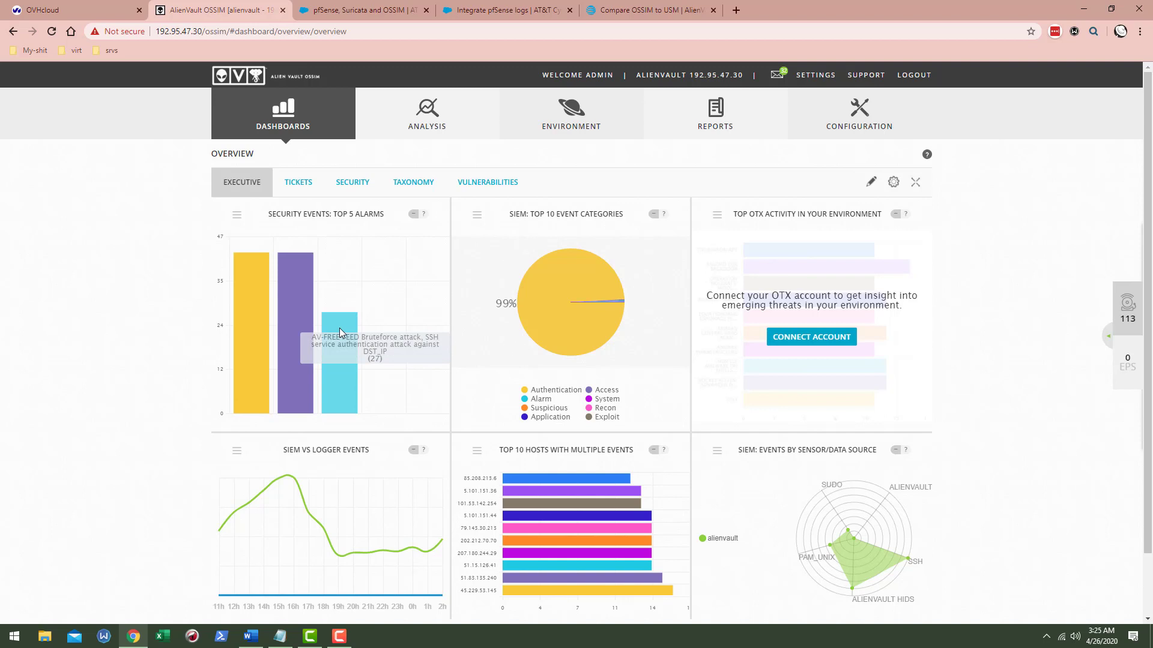
mouse_move(261, 297)
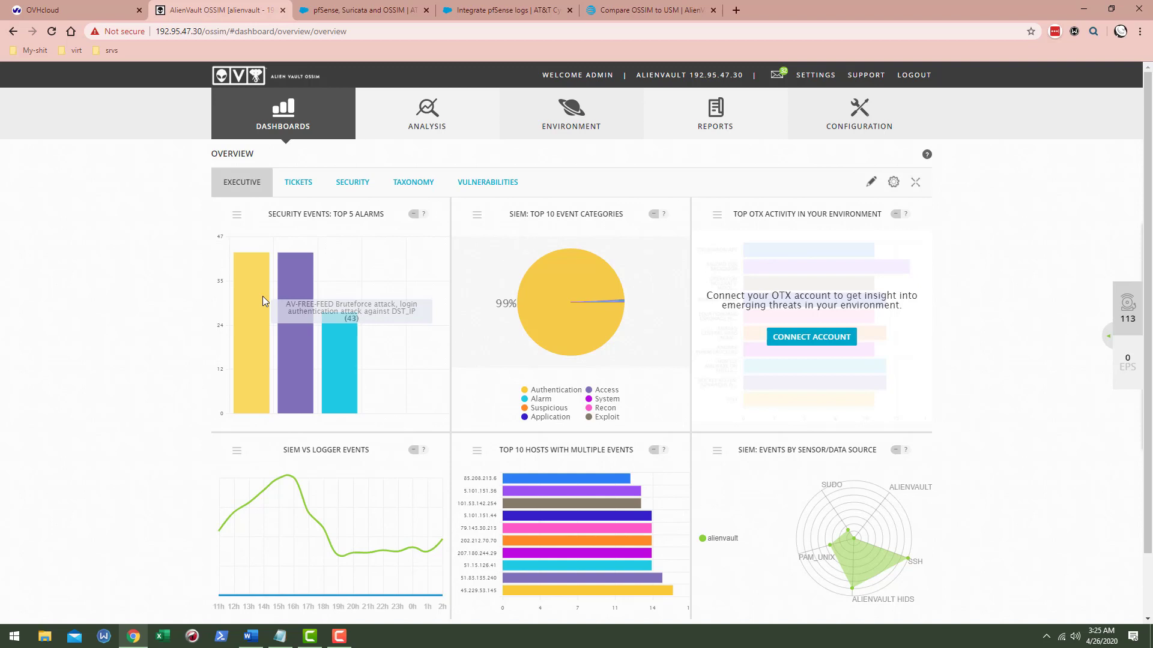
mouse_move(424, 90)
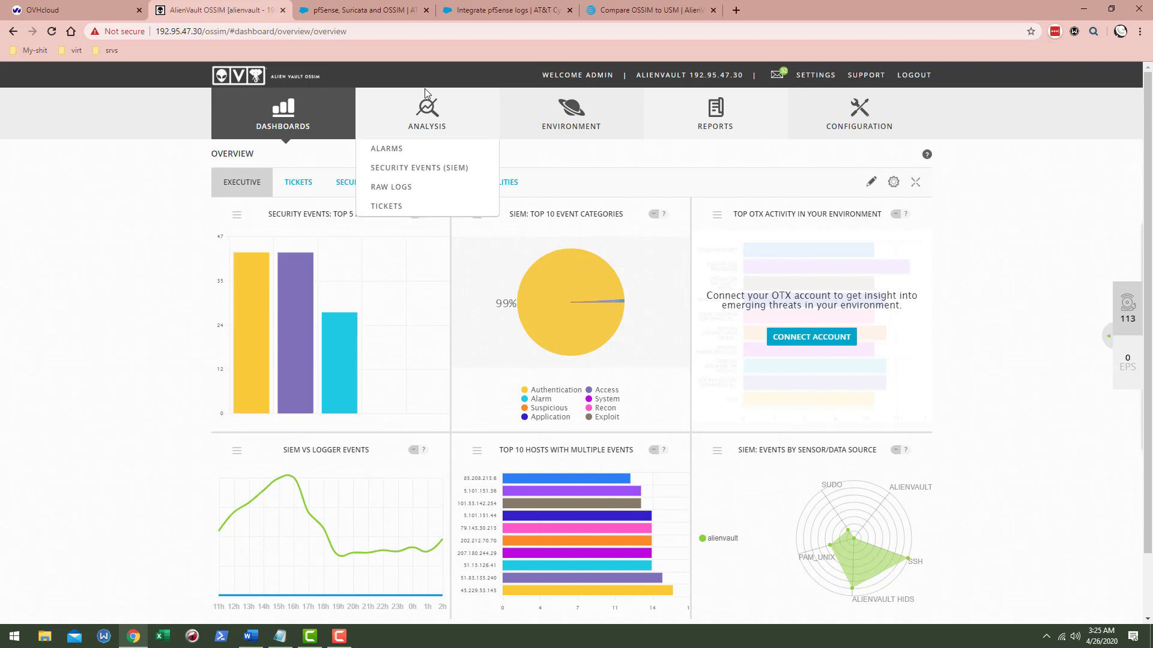
- Open the SIEM security events list and paste IP 76.124.24.165 as the page address
left_click(424, 171)
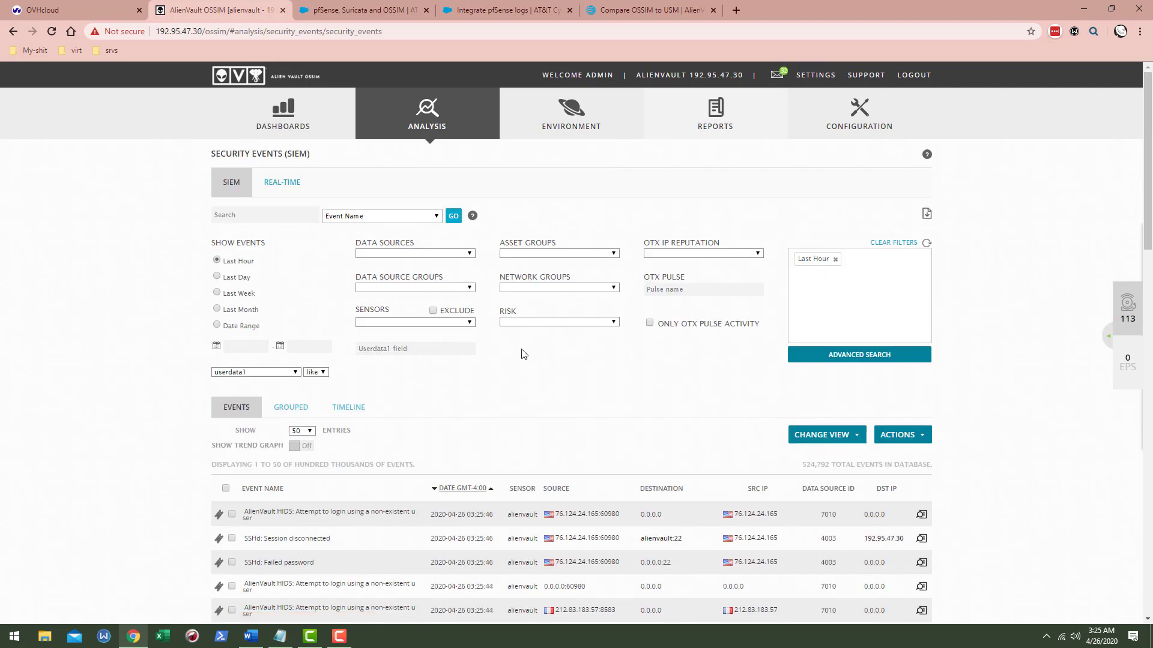
key("ctrl+l")
type("76.124.24.165")
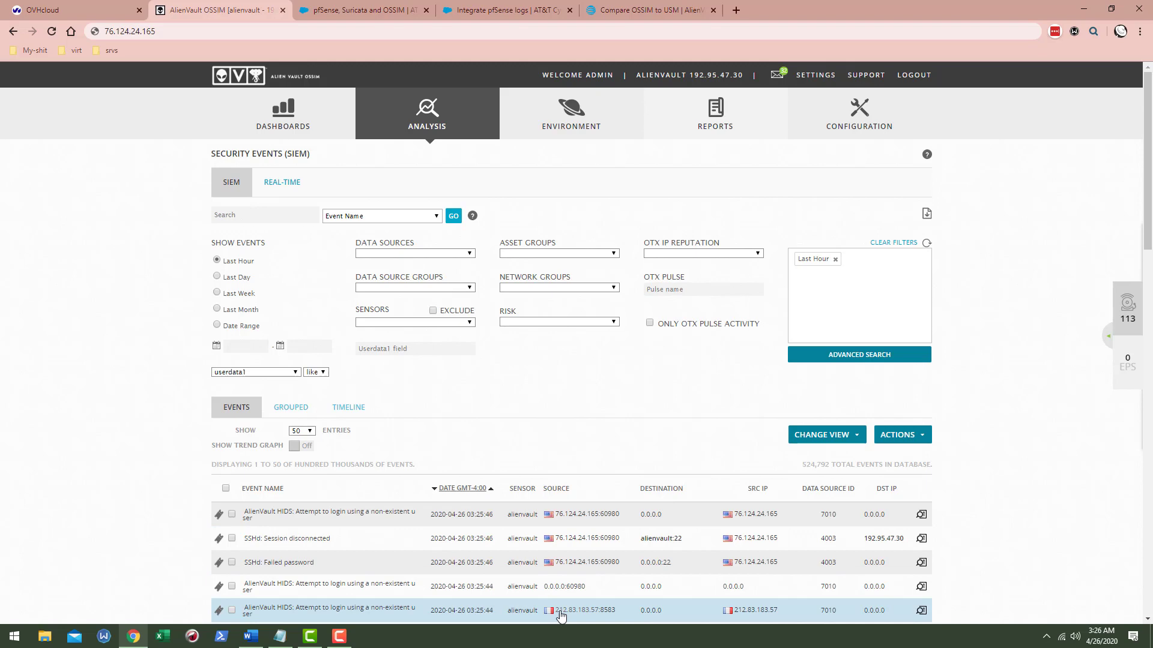
- Review the Event Details of the failed login from 212.83.183.57, then close them
left_click(420, 611)
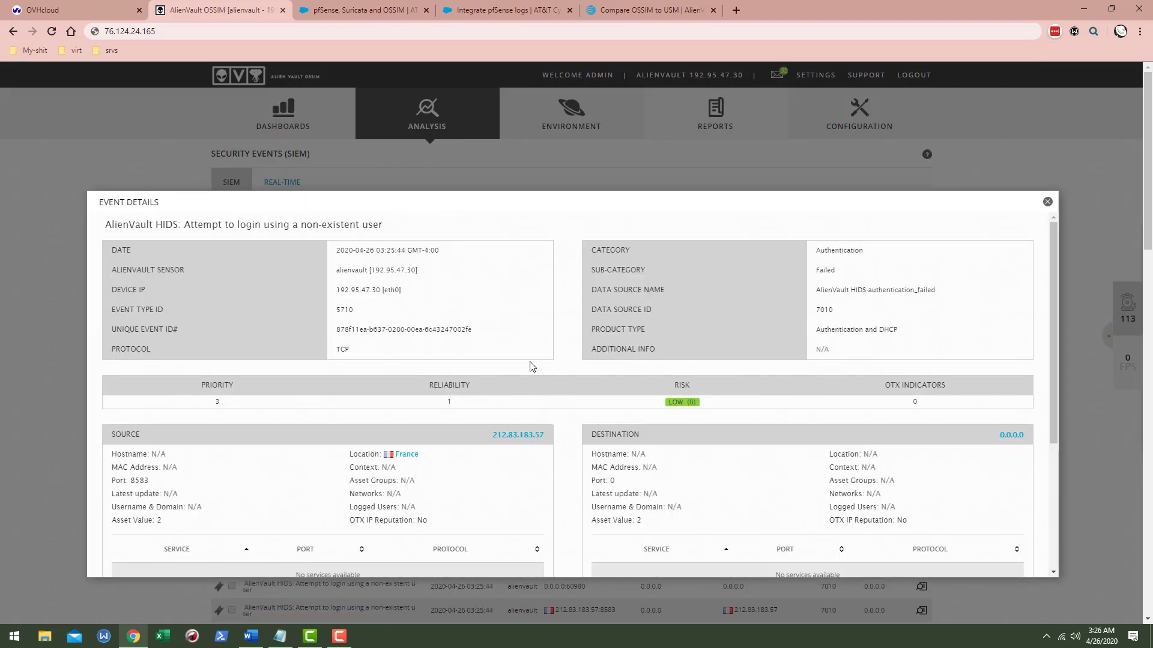
scroll(498, 300, "down", 4)
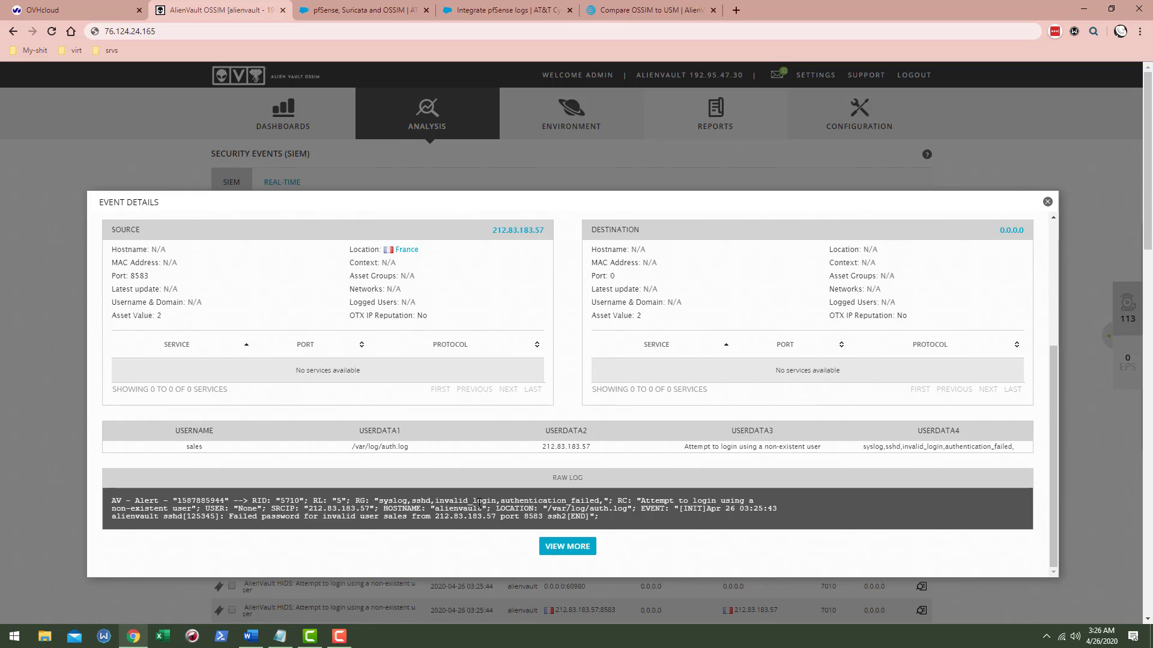
scroll(676, 523, "down", 2)
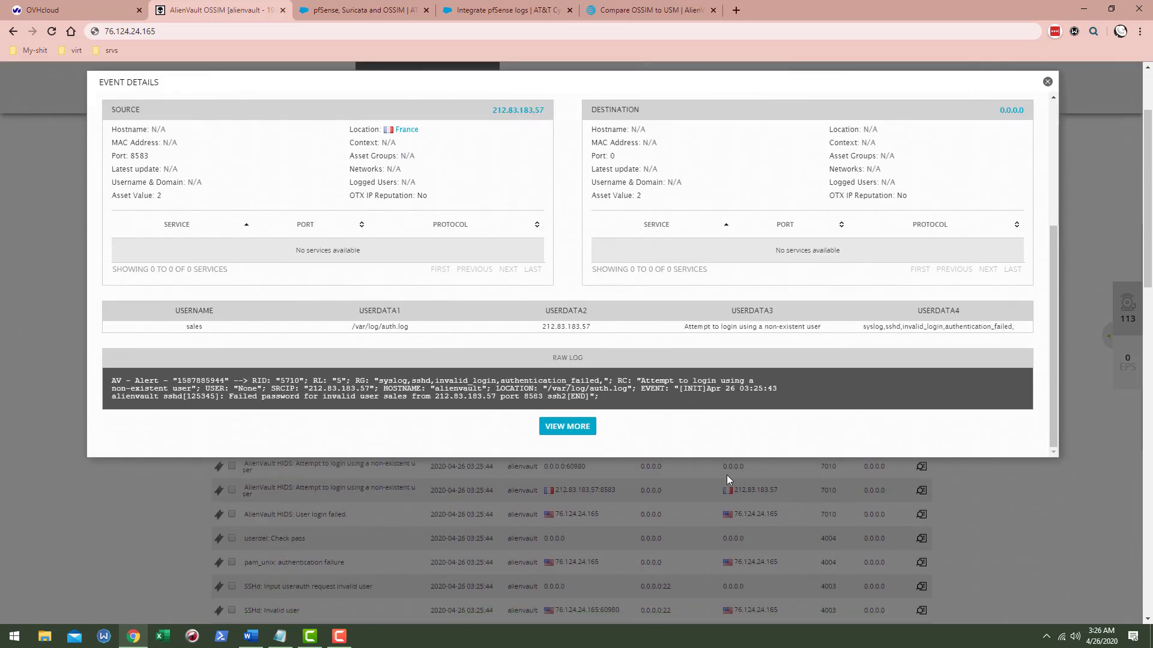
scroll(730, 479, "up", 2)
scroll(634, 484, "up", 3)
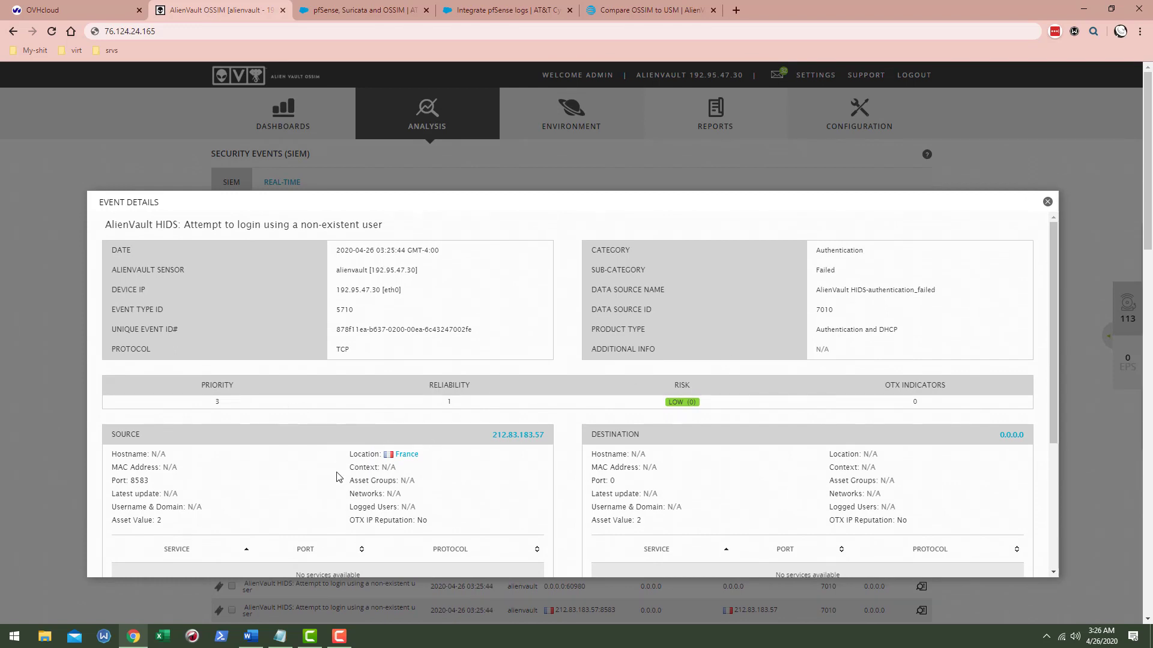
scroll(773, 557, "down", 3)
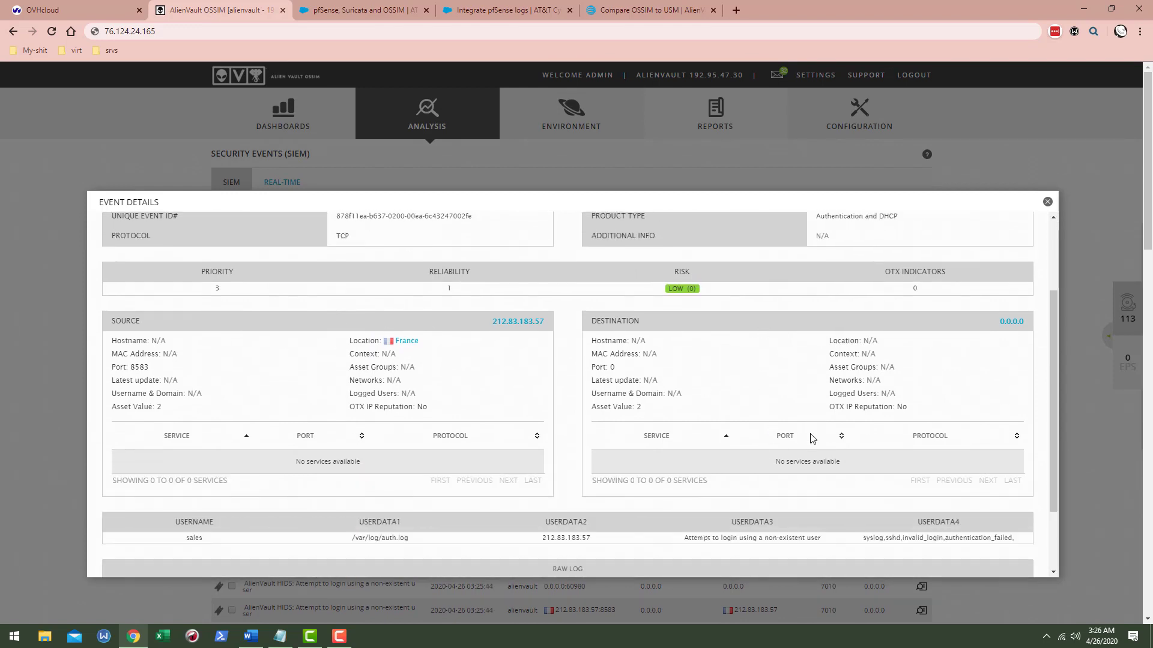
scroll(739, 396, "up", 3)
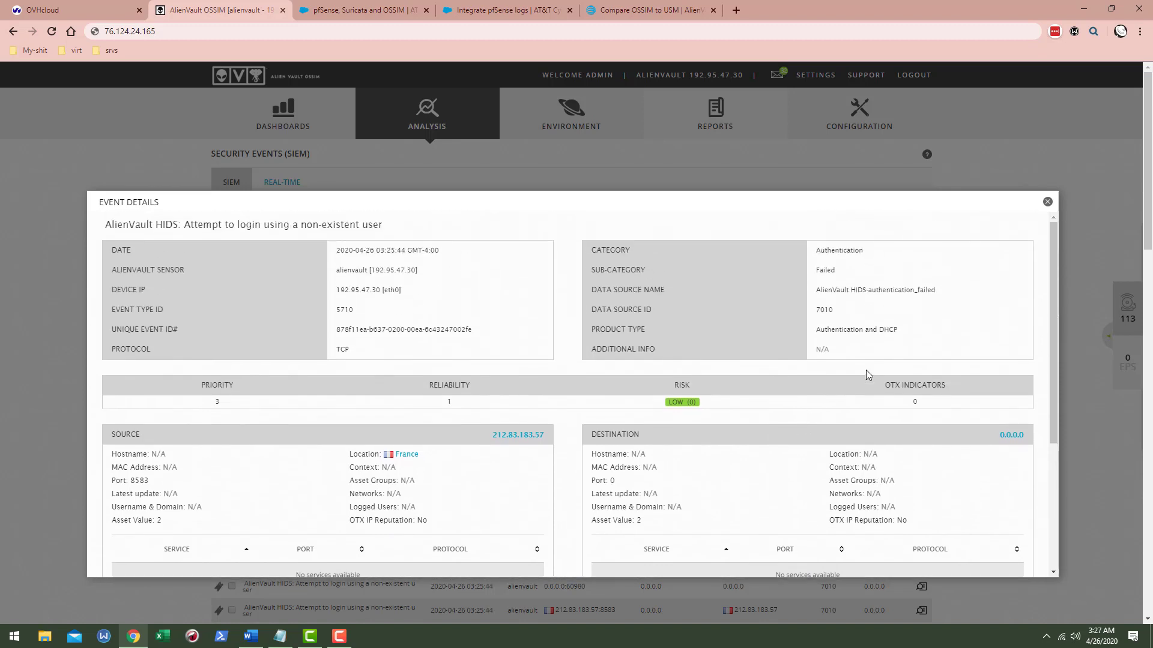
left_click(1046, 207)
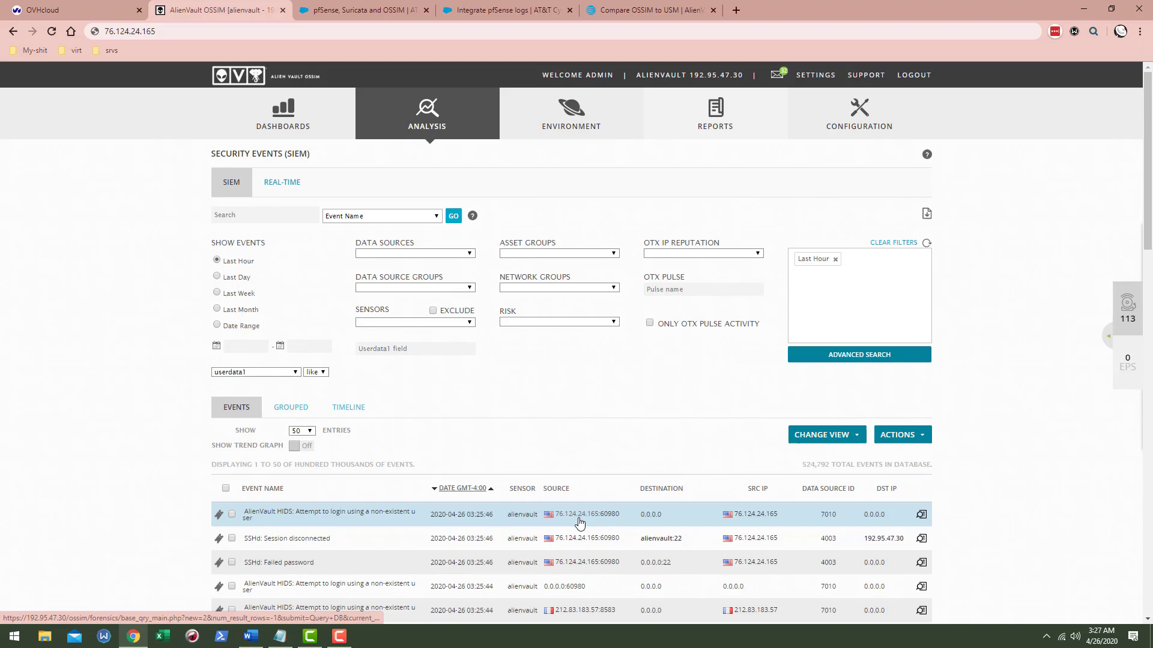
left_click(499, 515)
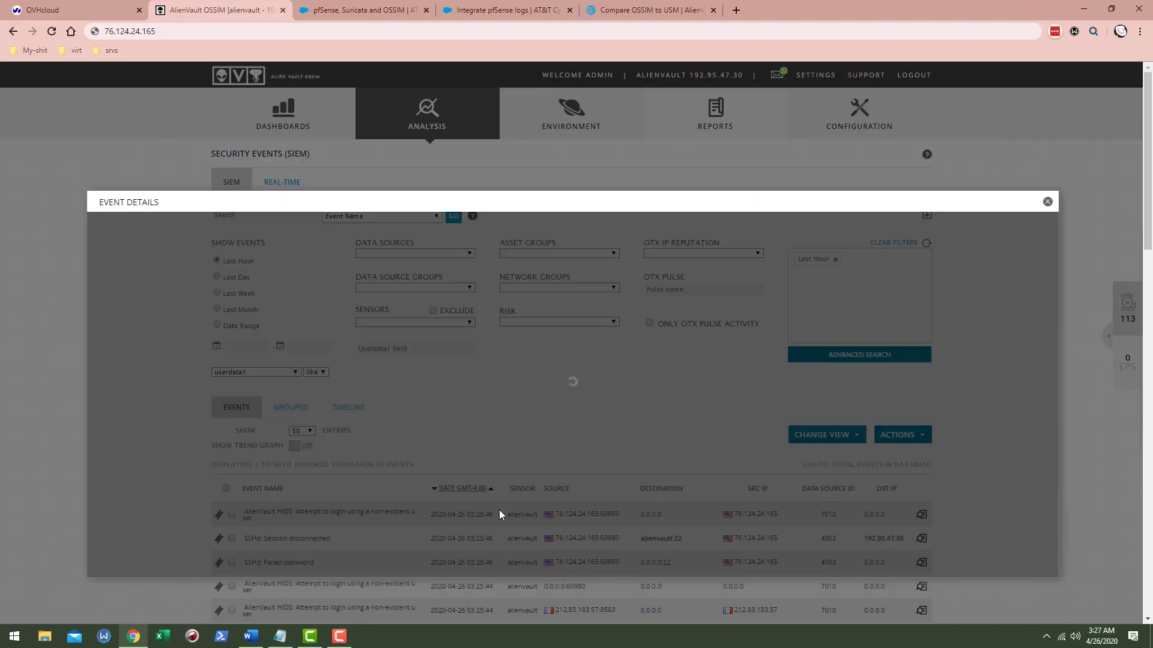
scroll(233, 464, "down", 3)
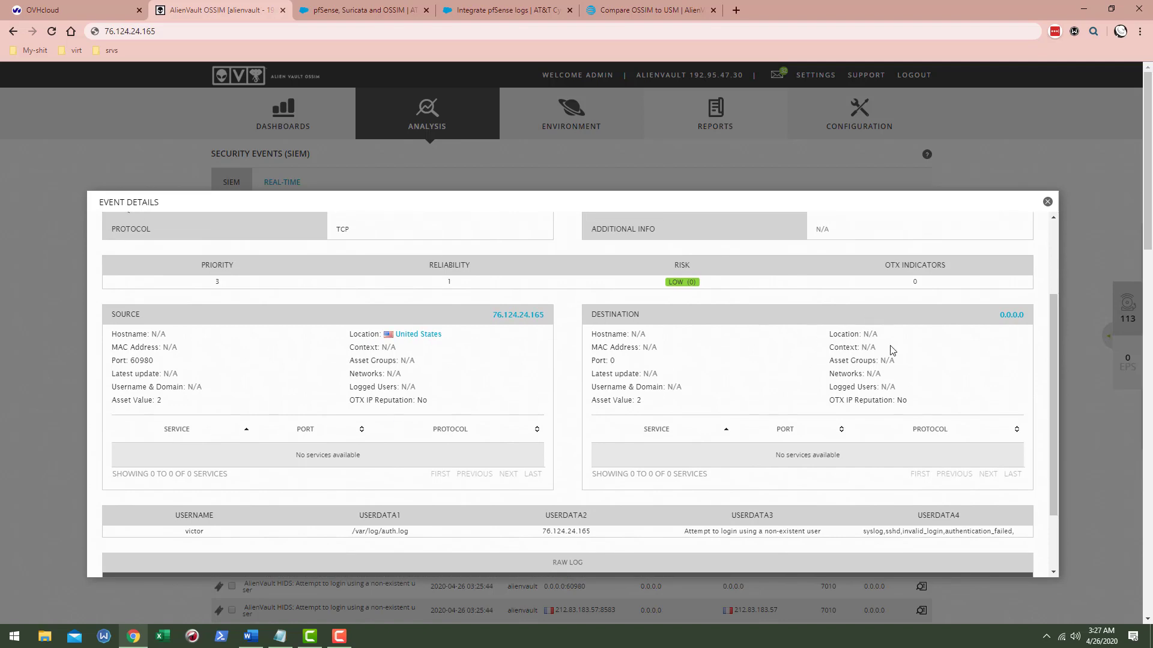
scroll(865, 333, "up", 3)
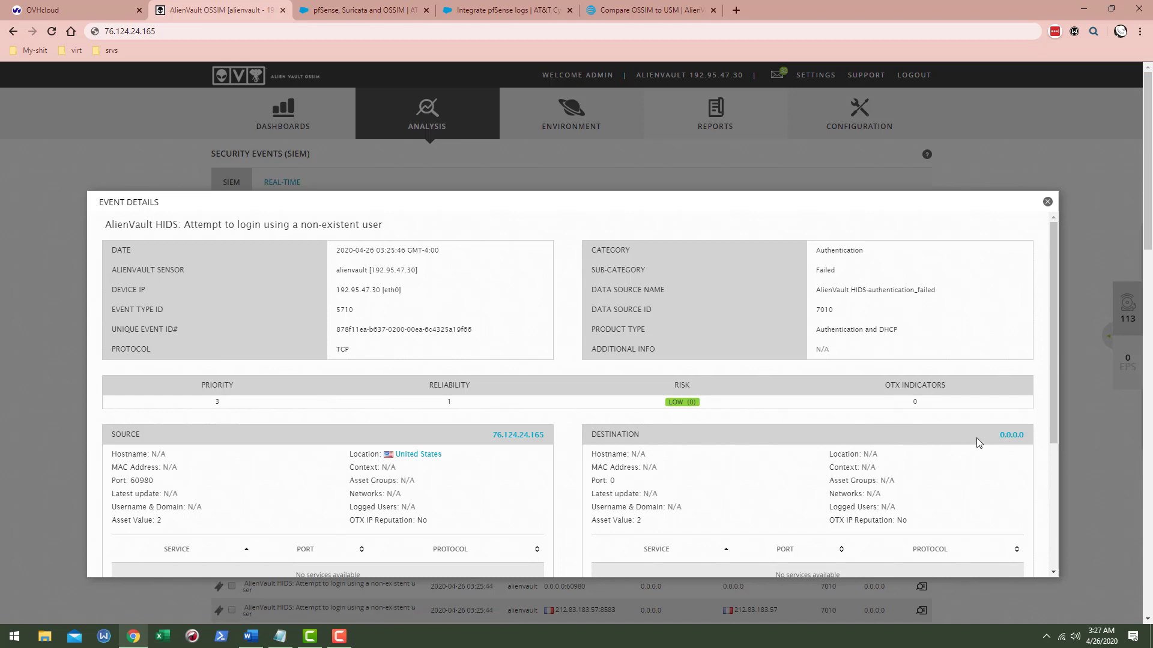
scroll(877, 430, "down", 3)
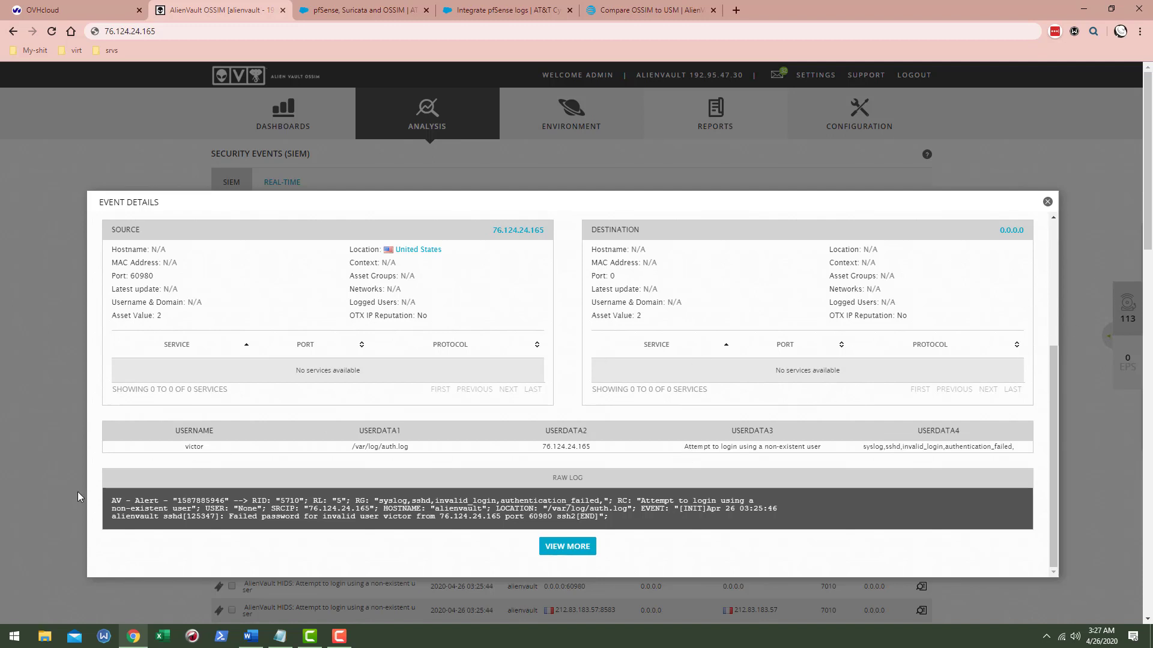
double_click(189, 448)
- Close the event details, filter to the alienvault sensor, then go back to Security Events
left_click(55, 415)
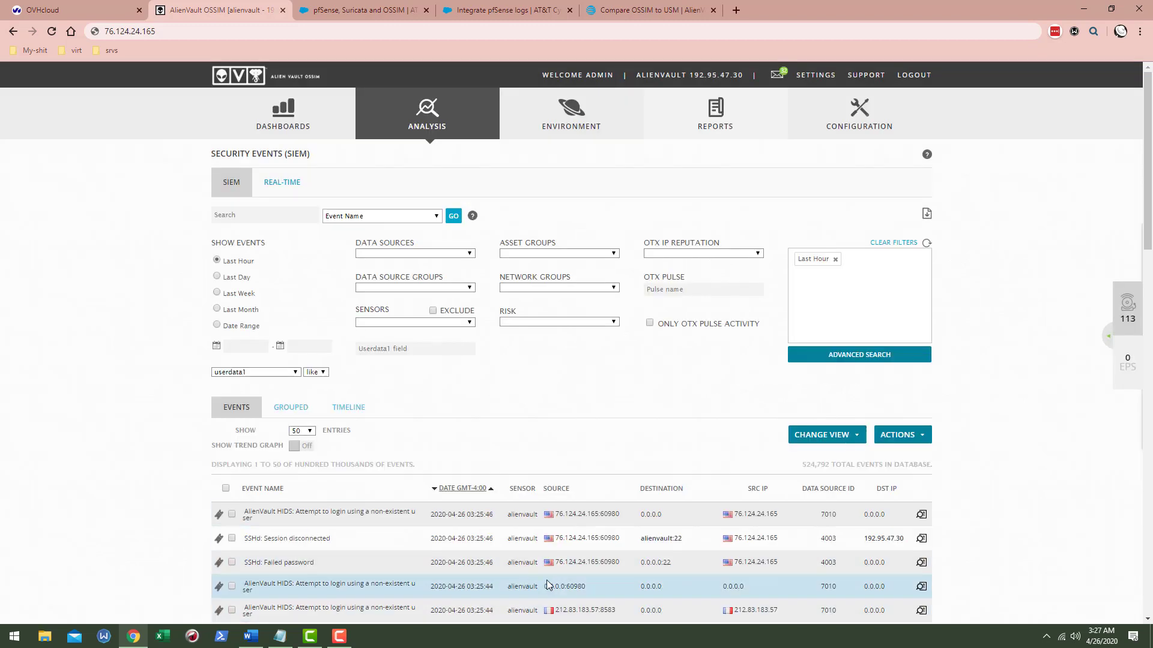
left_click(507, 614)
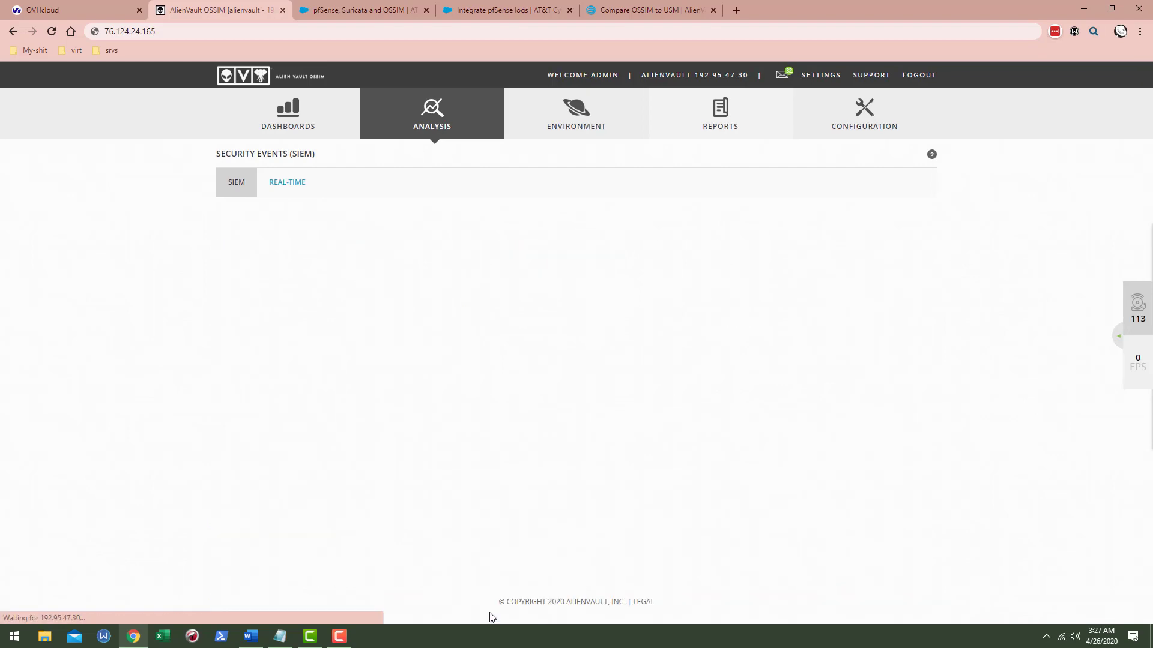
scroll(507, 531, "down", 1)
scroll(506, 530, "down", 3)
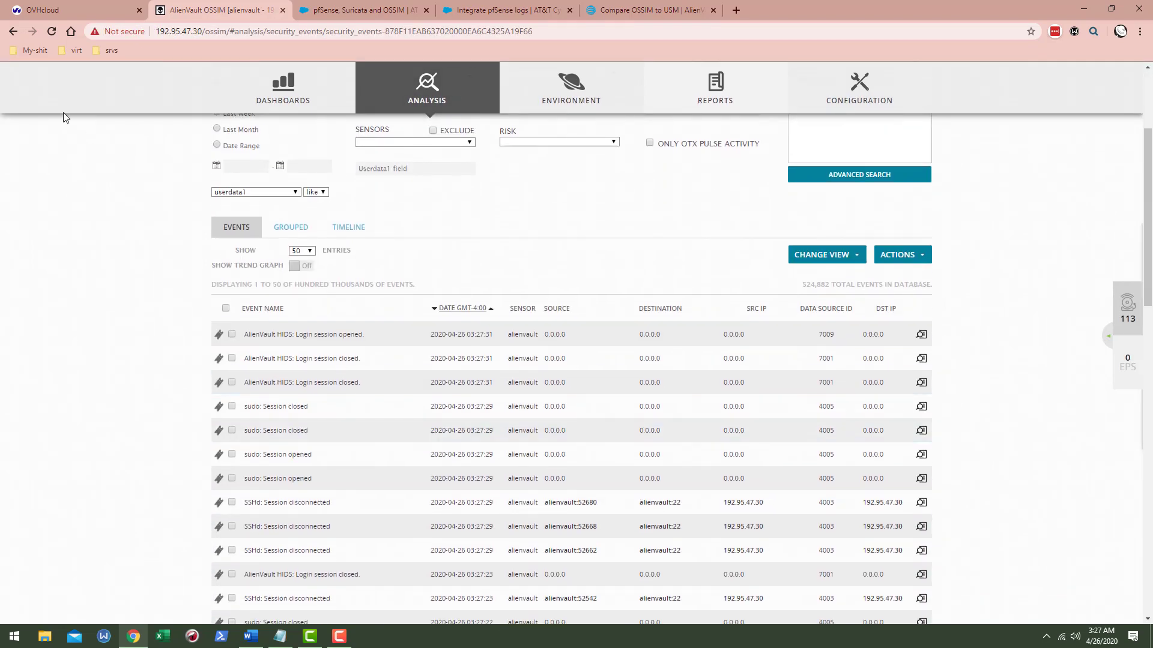
left_click(13, 31)
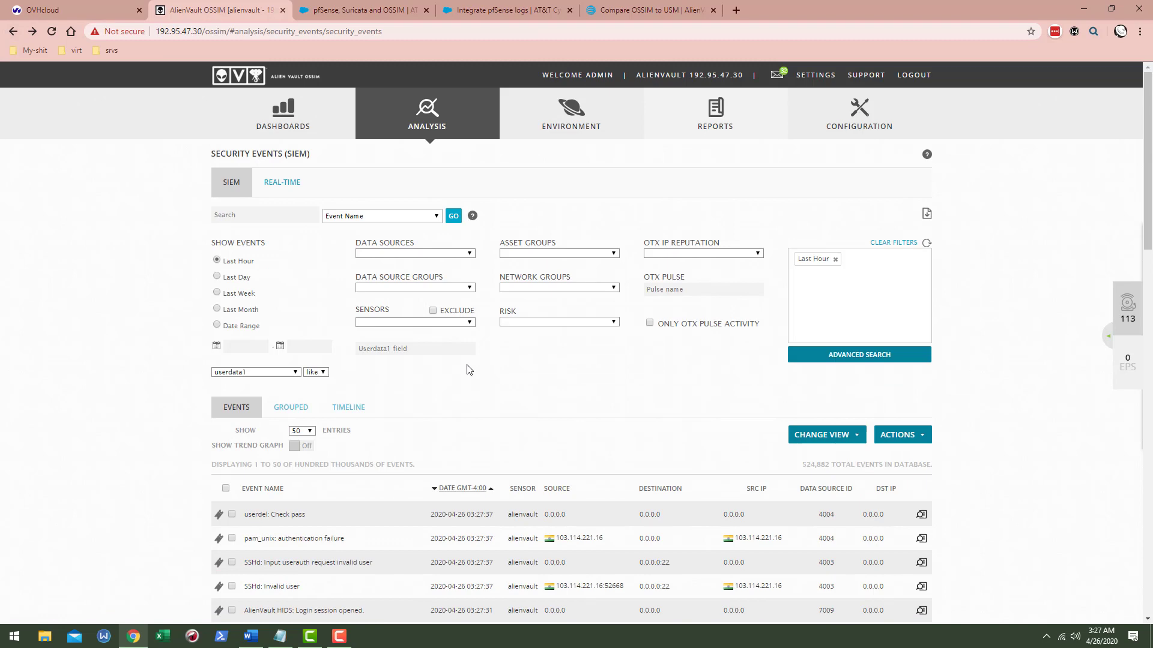
scroll(609, 467, "down", 7)
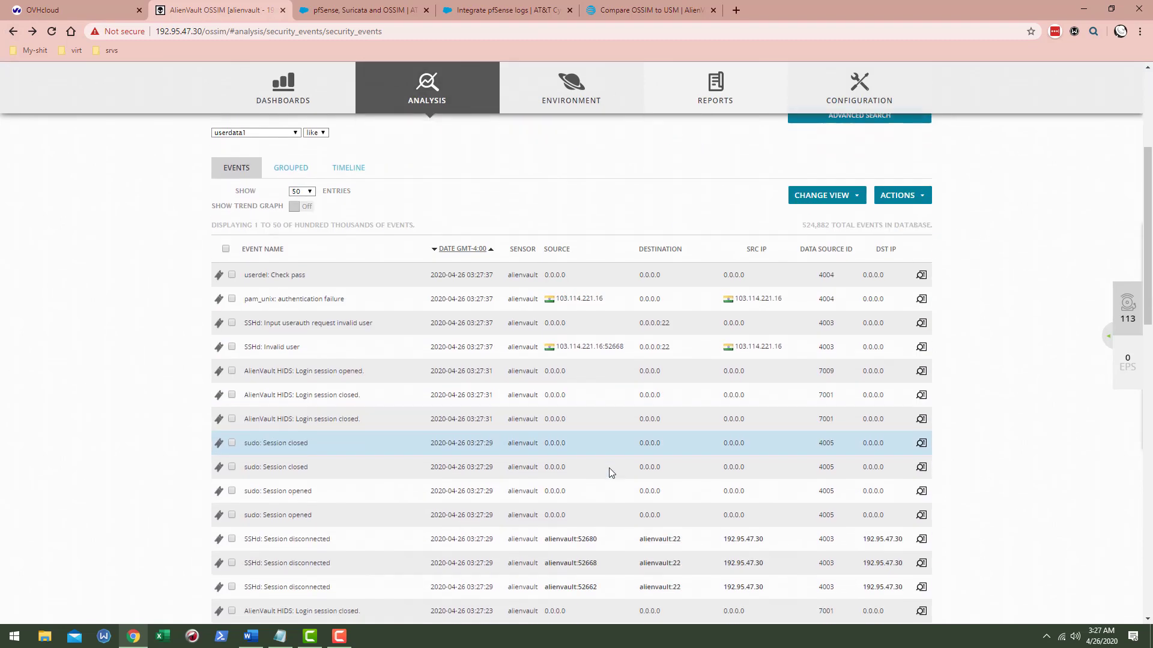
scroll(612, 507, "down", 7)
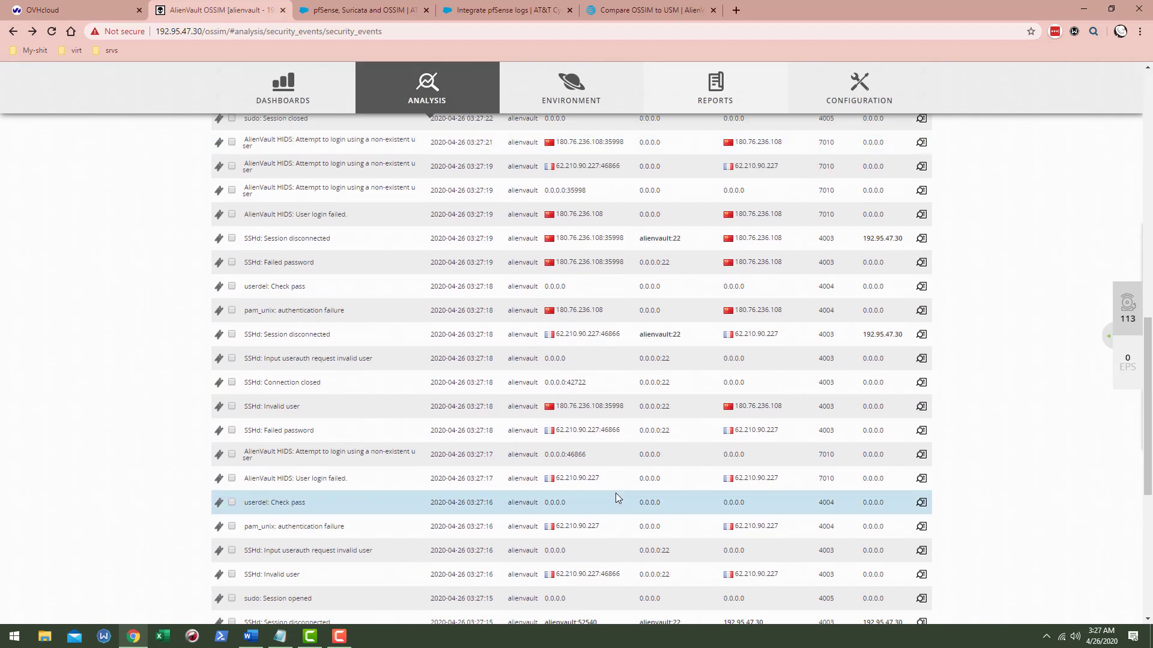
scroll(619, 545, "up", 14)
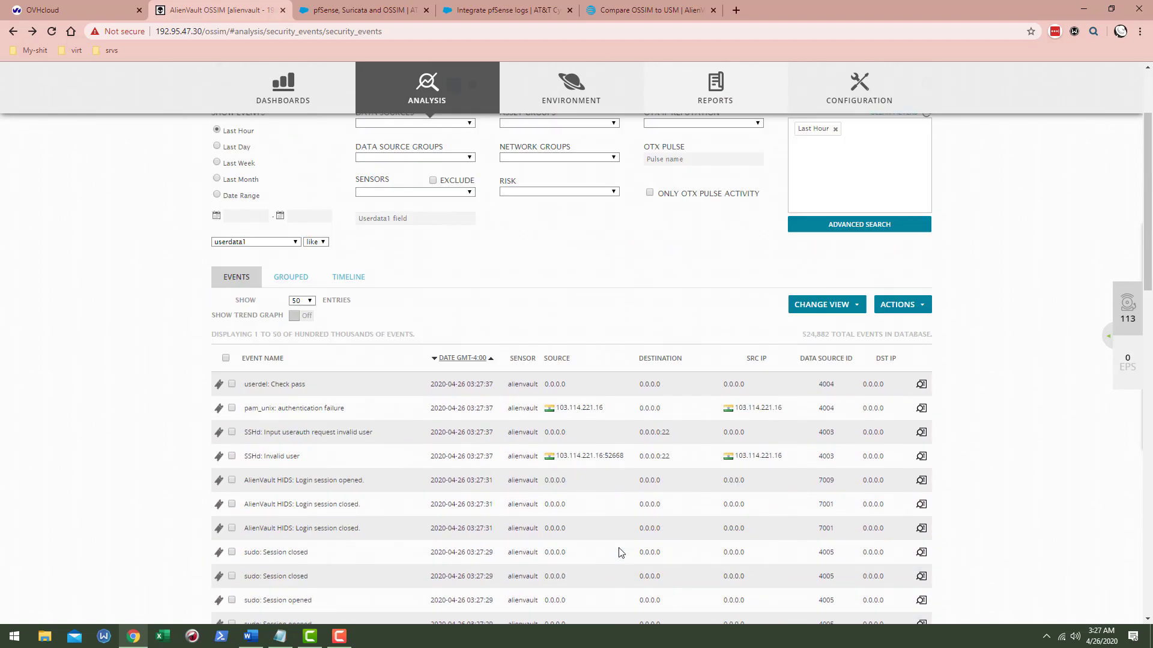
- Refresh the events list and page forward twice to events 101–150
left_click(925, 245)
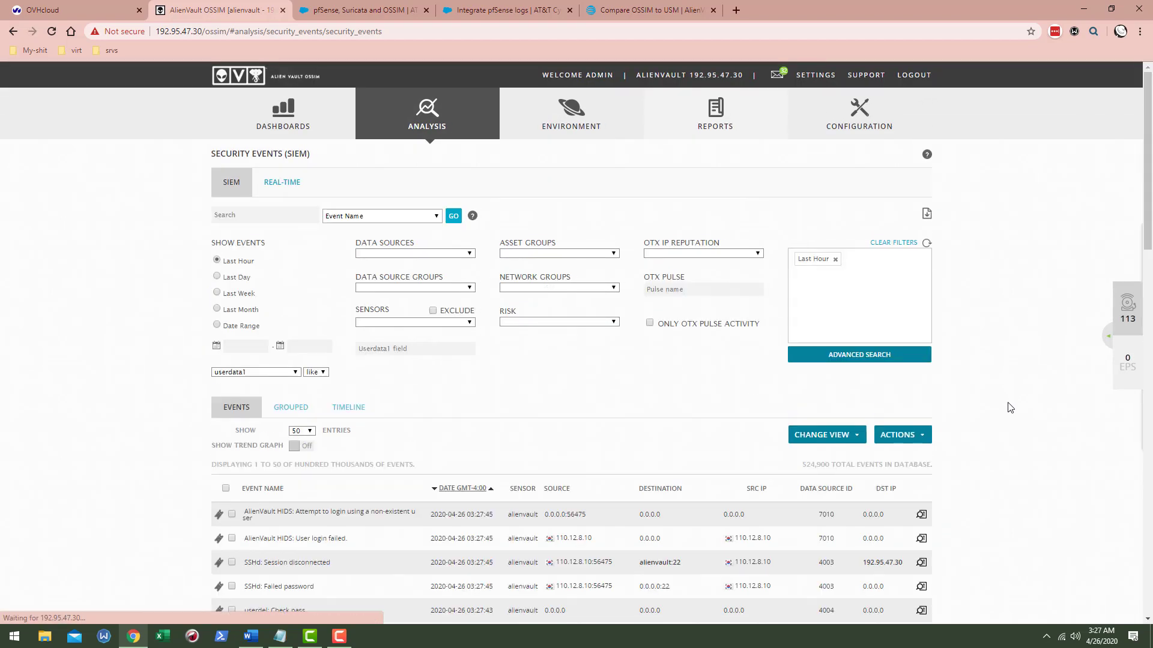
scroll(1006, 404, "down", 10)
scroll(873, 488, "down", 5)
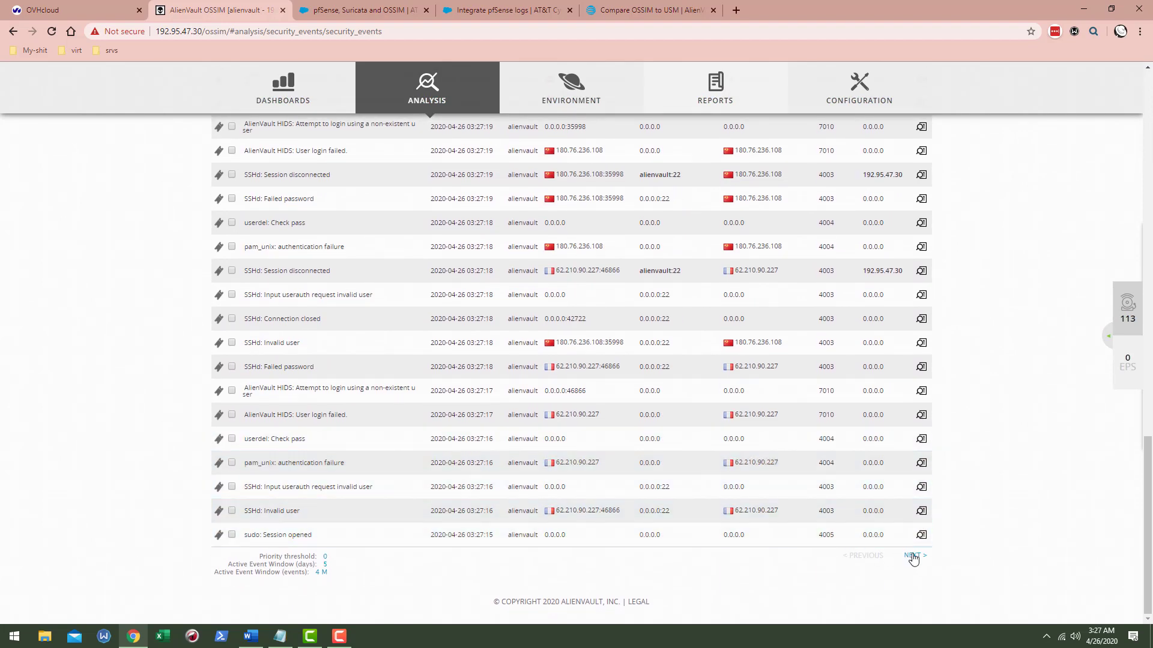
left_click(913, 557)
scroll(773, 458, "down", 10)
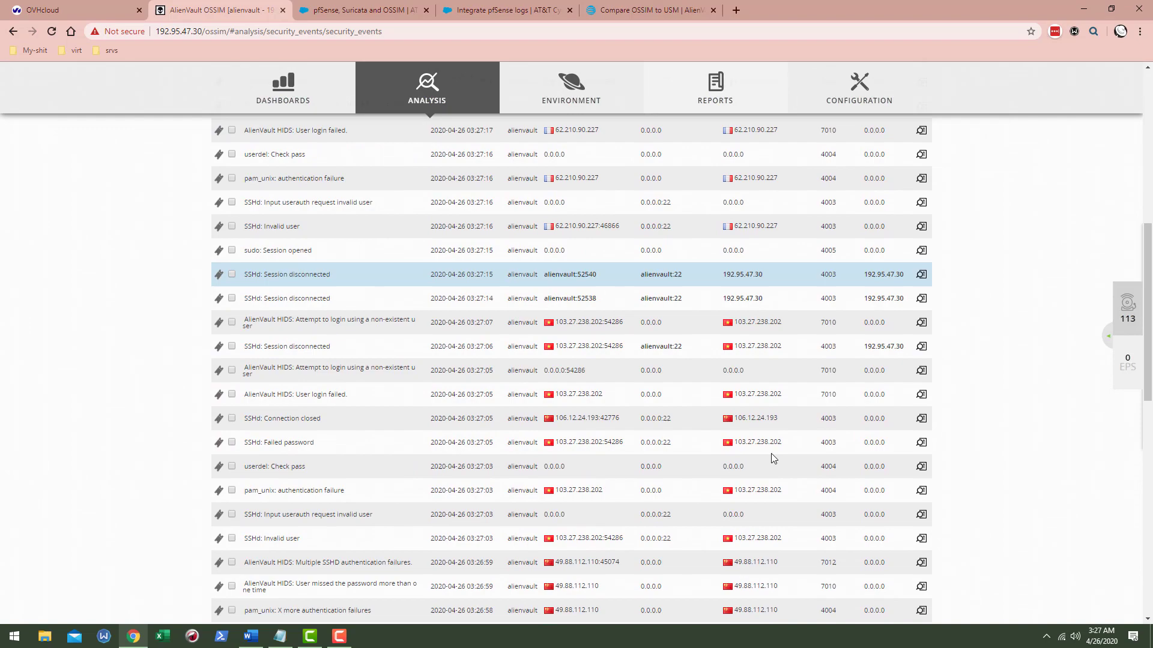
scroll(773, 458, "down", 8)
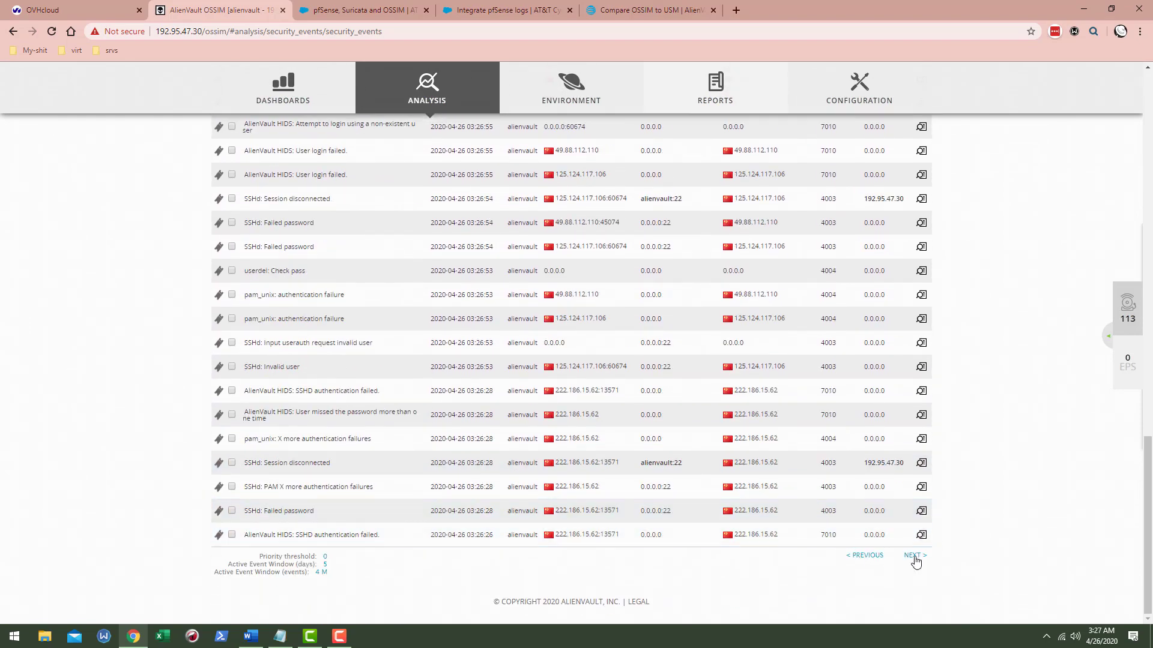
left_click(914, 556)
scroll(900, 560, "down", 3)
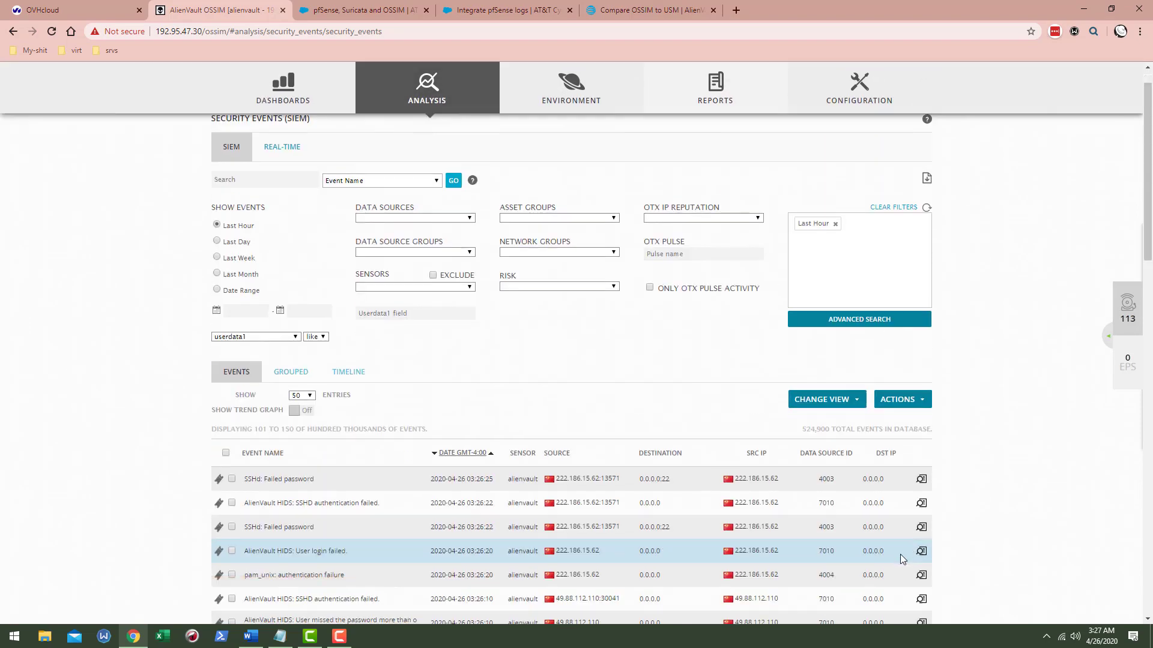
scroll(900, 559, "down", 8)
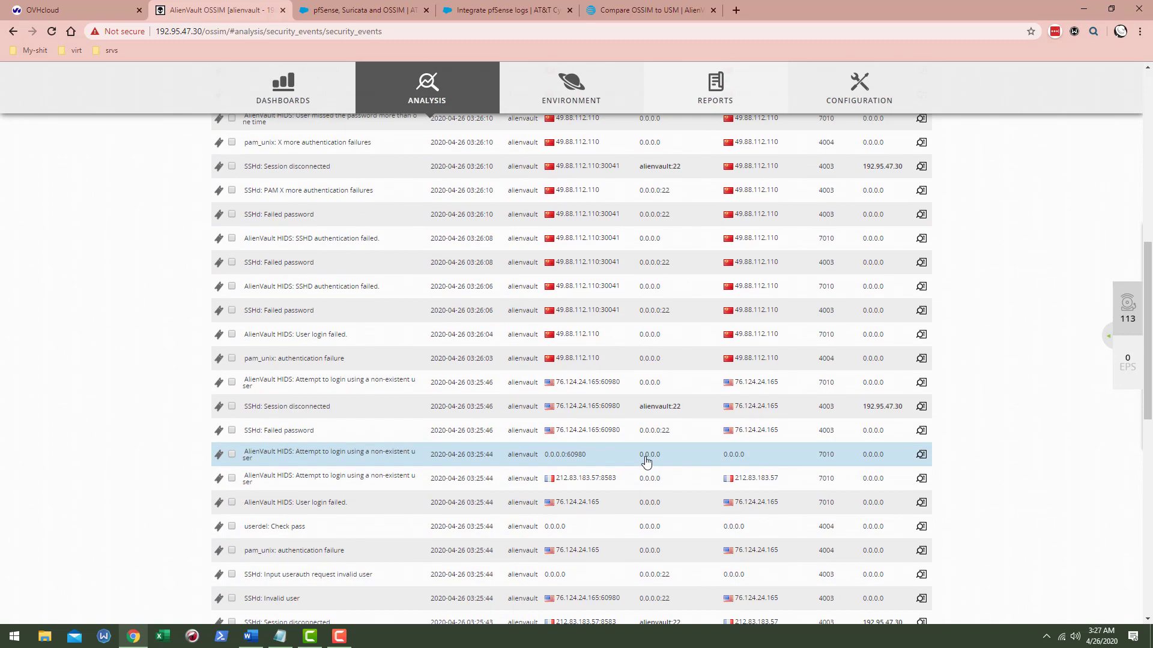
- Open the 212.83.183.57 login attempt details and select the username 'sales' and raw log line
left_click(485, 481)
scroll(511, 440, "down", 2)
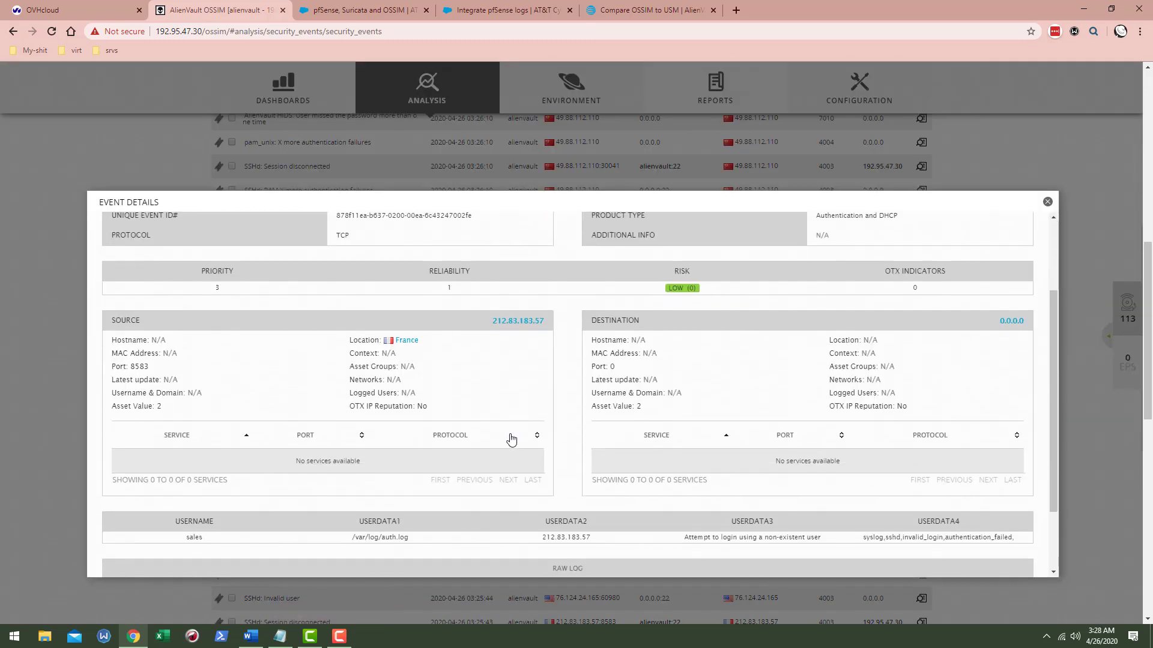
scroll(513, 429, "up", 2)
scroll(515, 422, "down", 3)
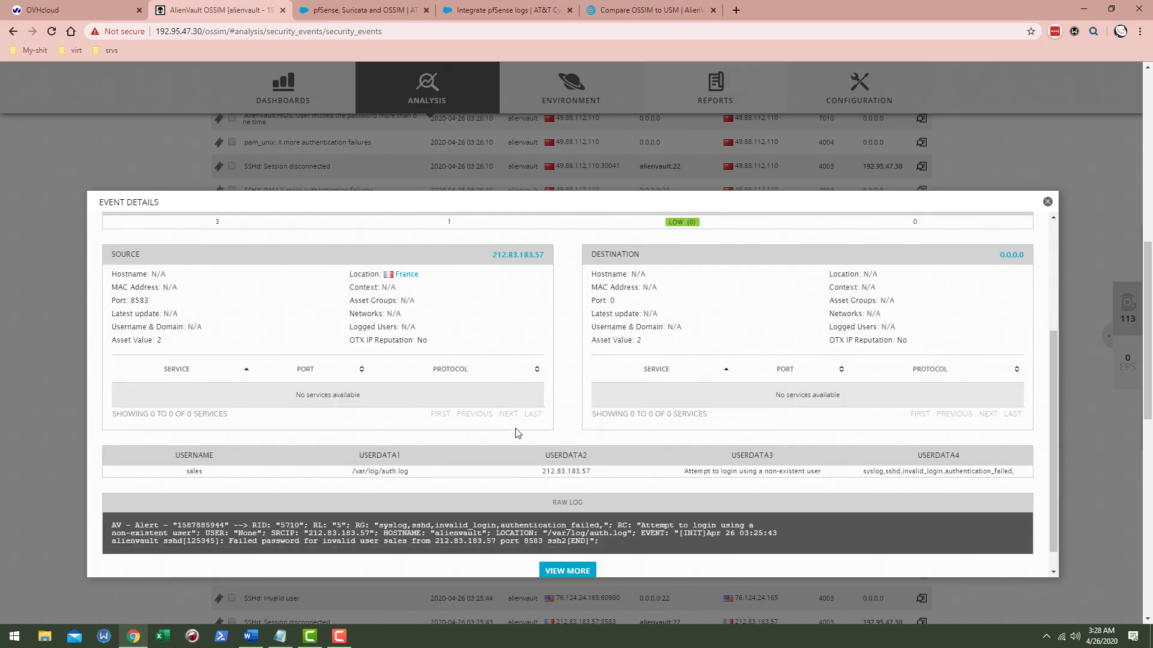
double_click(193, 472)
double_click(215, 533)
triple_click(248, 533)
- Select the /var/log/auth.log path, source IP 212.83.183.57 and the non-existent-user text
left_click_drag(385, 471, 393, 471)
triple_click(369, 471)
double_click(196, 471)
double_click(570, 471)
triple_click(756, 472)
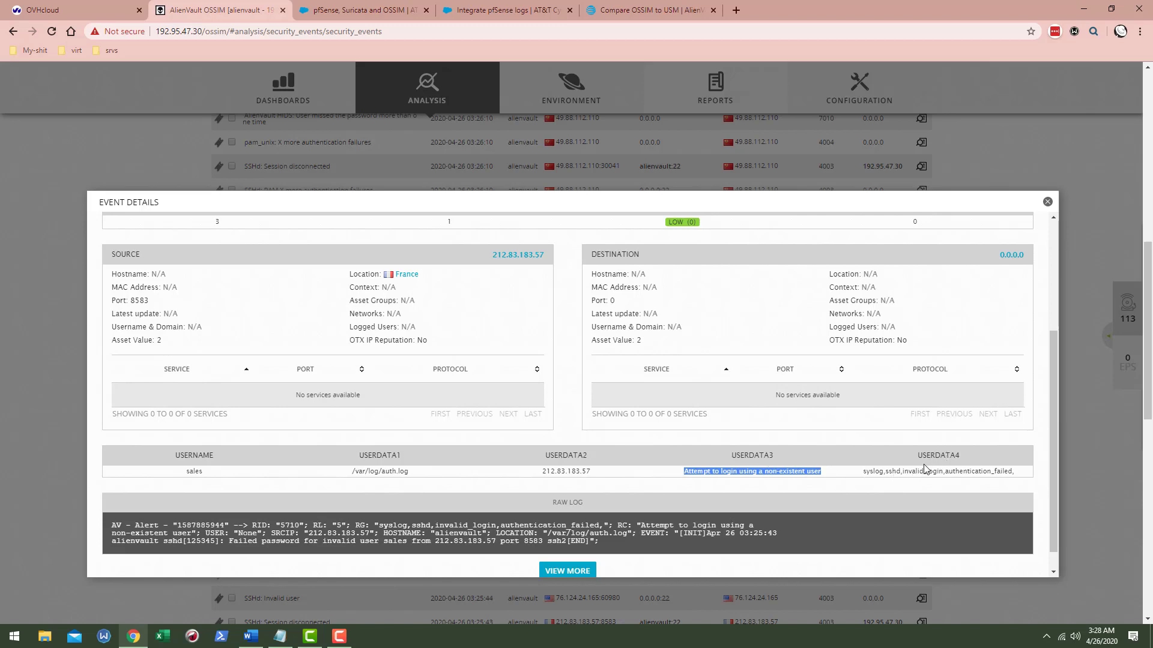
left_click(906, 471)
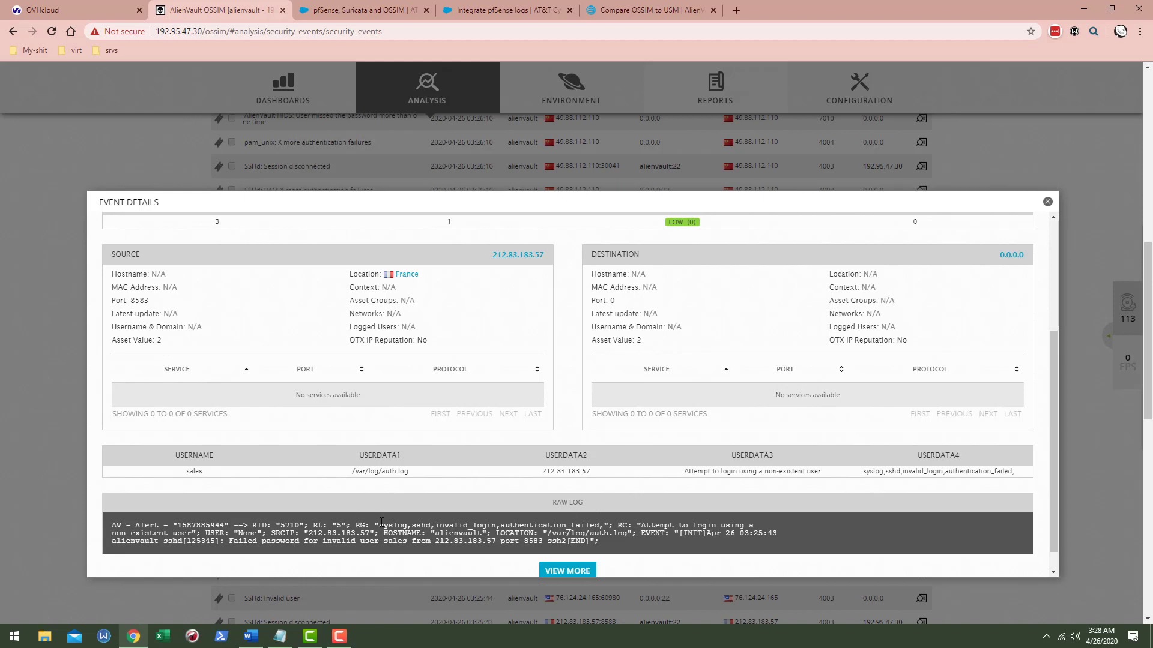
scroll(381, 523, "down", 4)
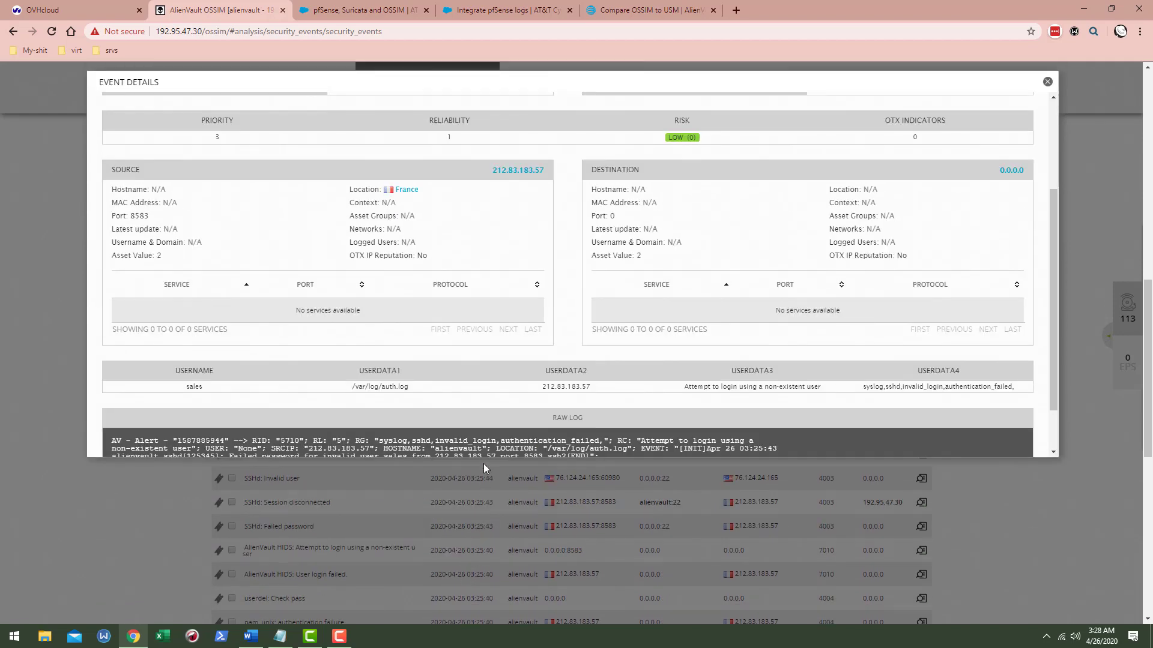
scroll(466, 358, "down", 1)
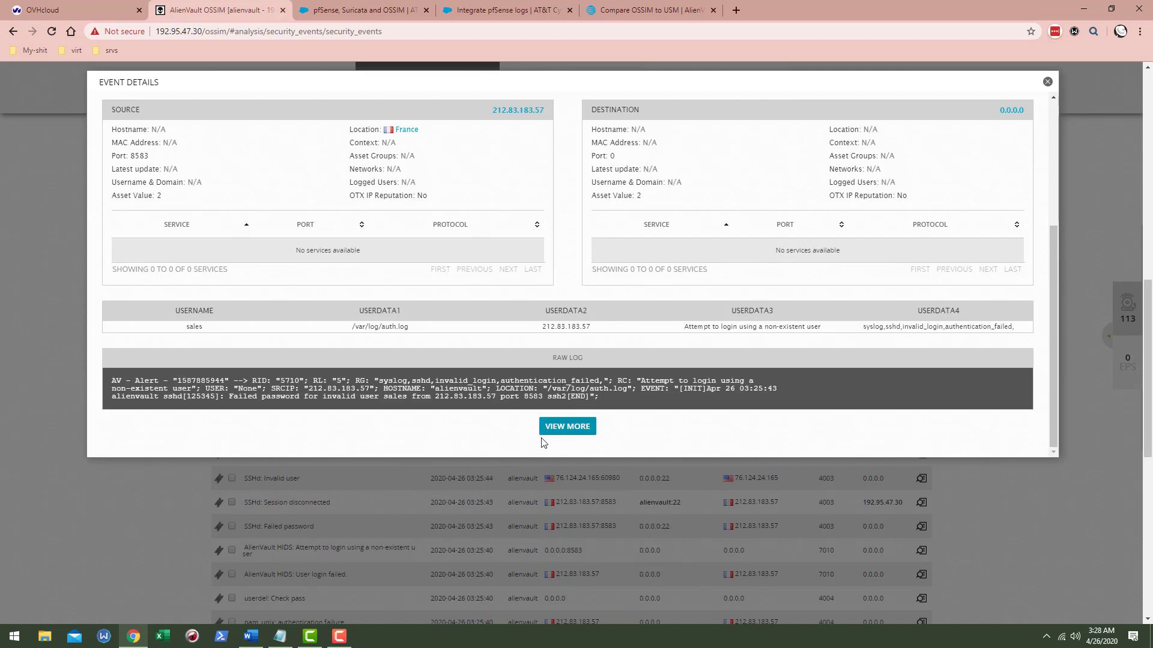
scroll(370, 399, "up", 1)
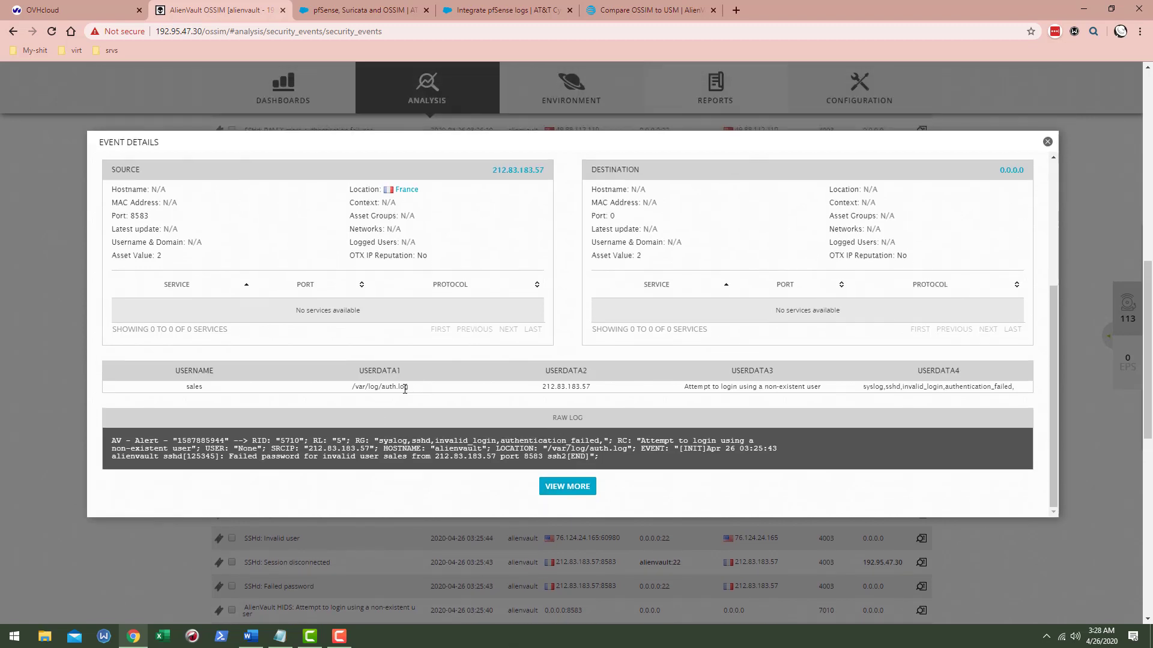
left_click_drag(405, 389, 351, 389)
- Open the full detail page for the 212.83.183.57 event
left_click(572, 488)
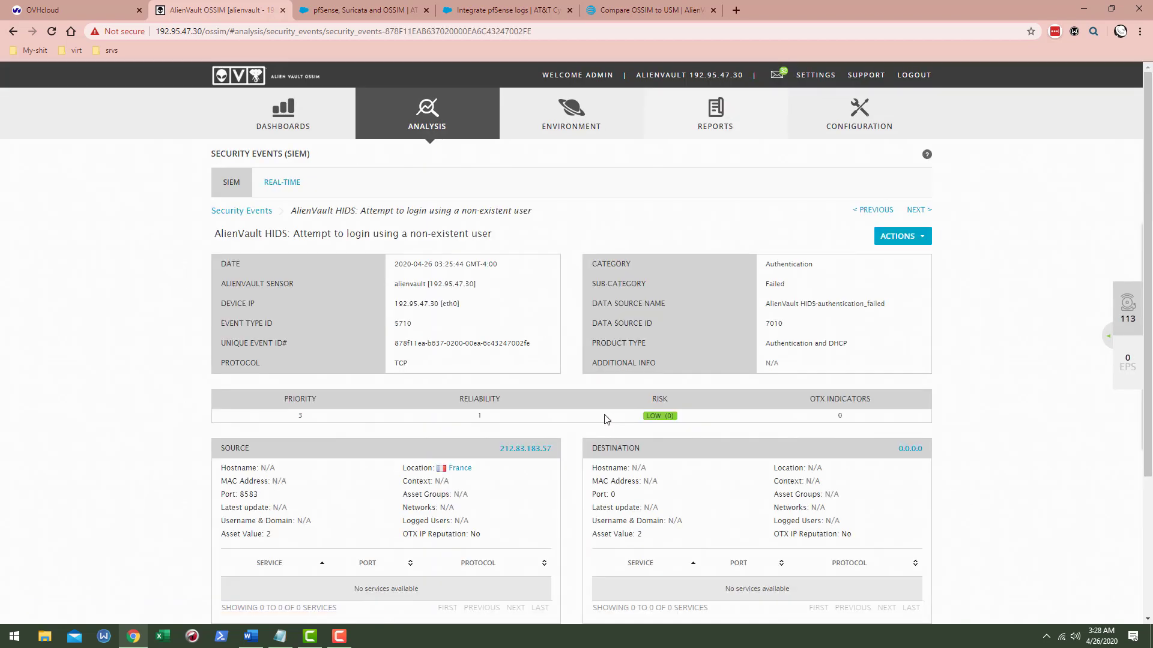
scroll(418, 331, "down", 3)
scroll(444, 354, "up", 3)
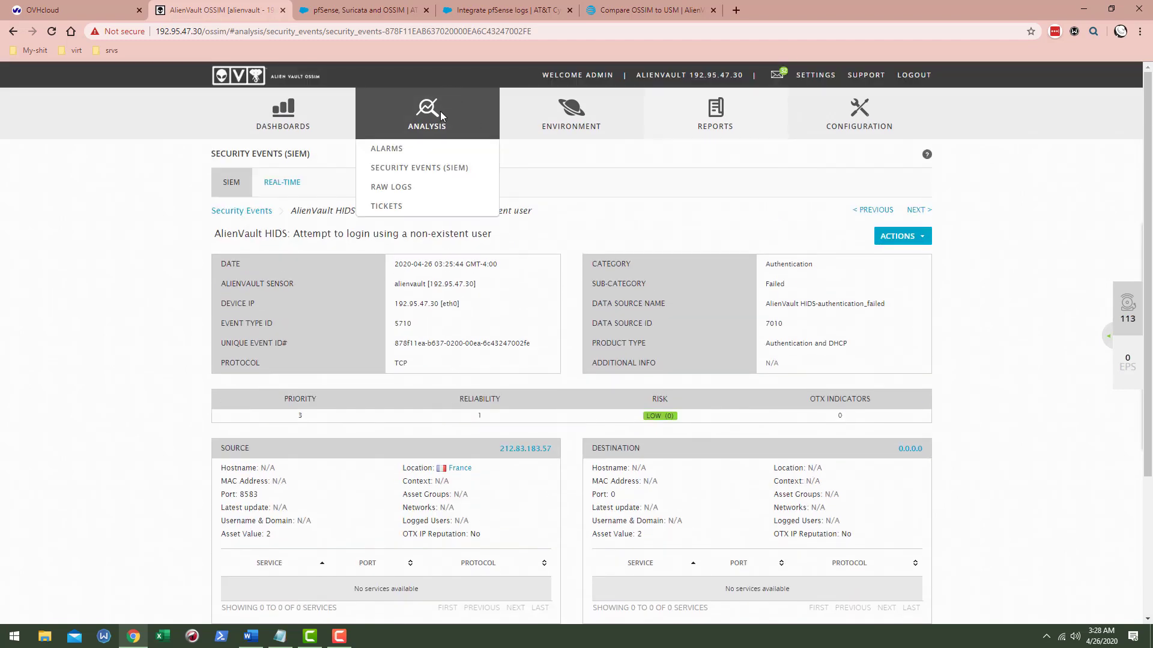
- Go to Analysis > Raw Logs and scroll through its USM Server Logger notice
left_click(407, 188)
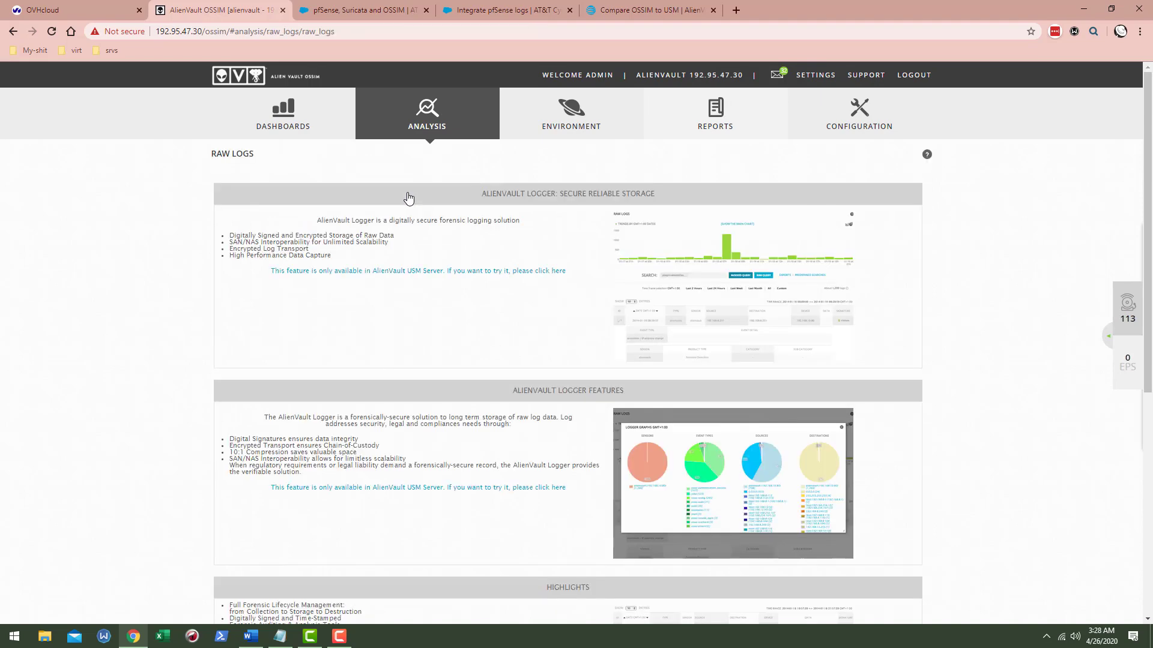
scroll(547, 348, "down", 6)
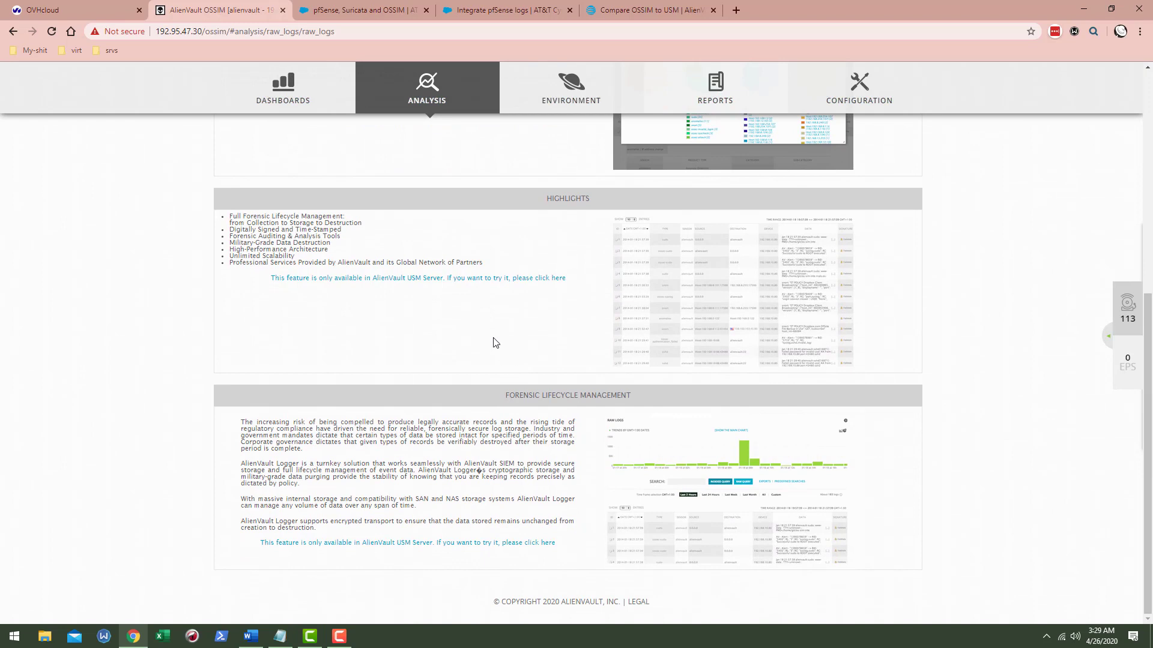
right_click(564, 394)
left_click(436, 442)
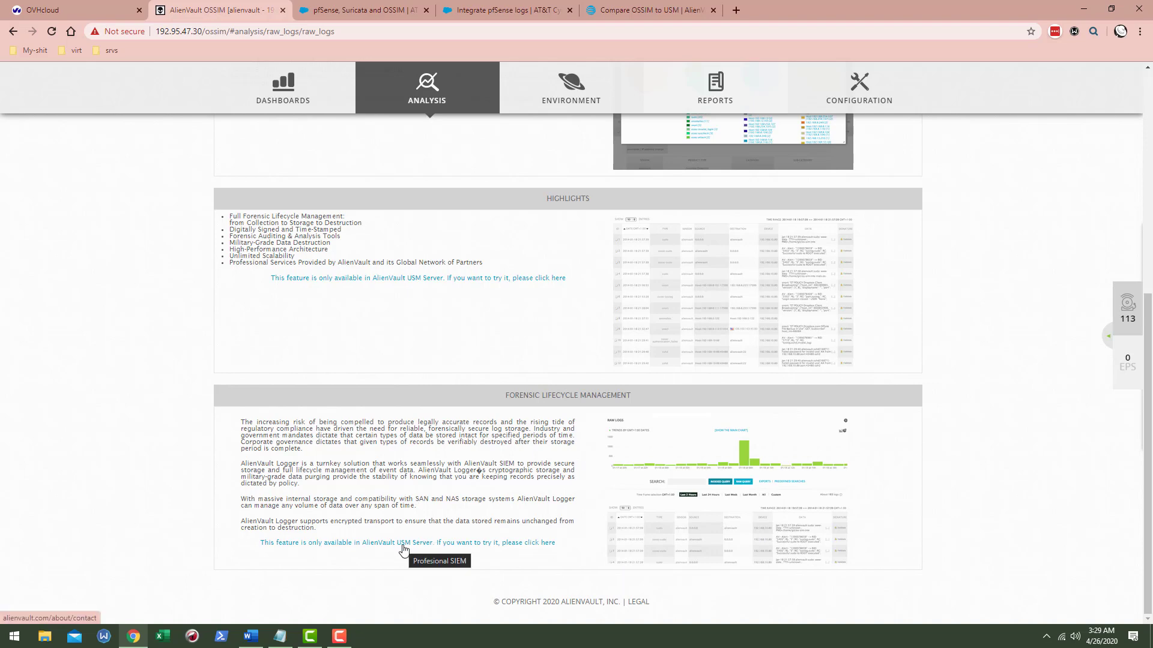
scroll(450, 489, "up", 6)
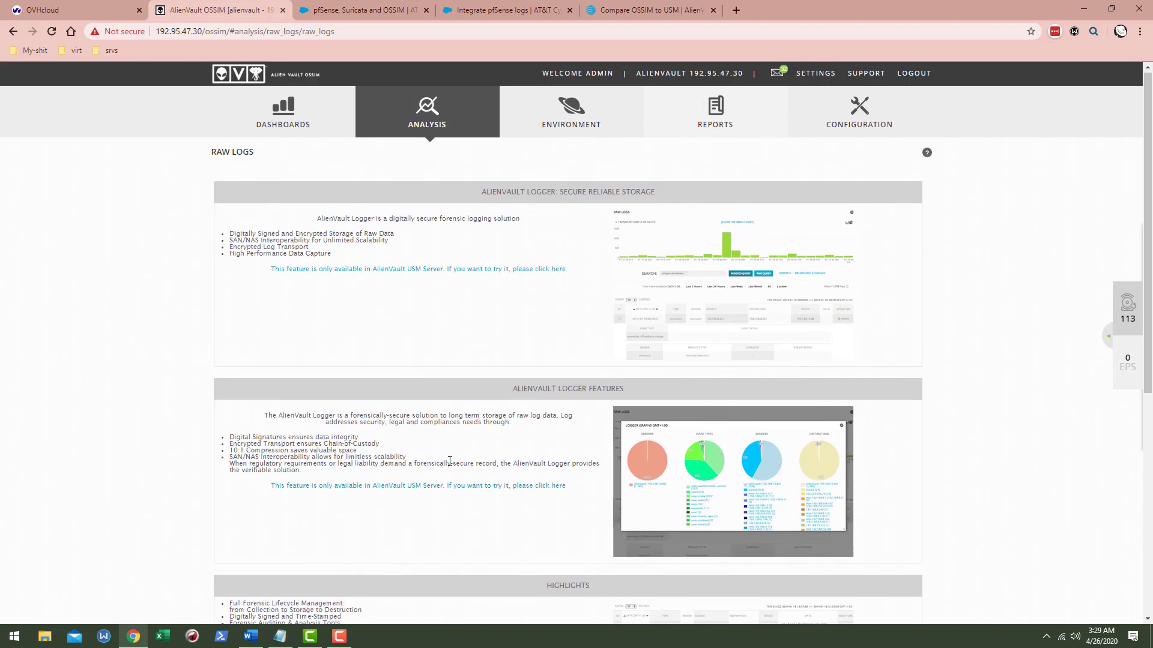
mouse_move(436, 102)
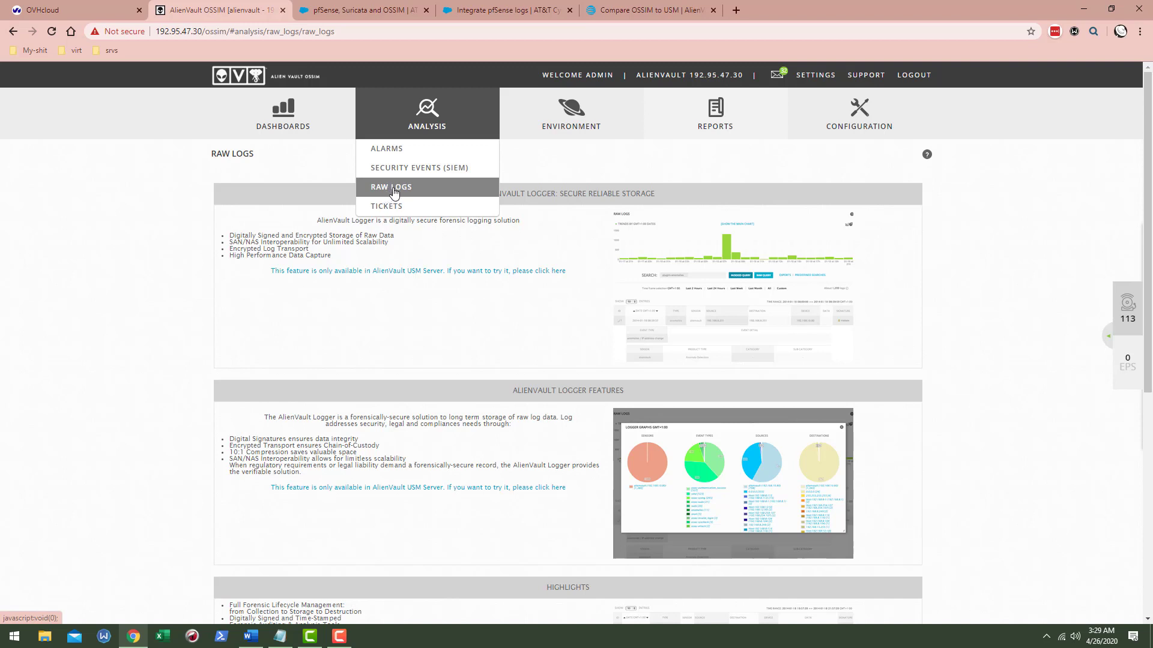
- Return to the Security Events list and reload the page
left_click(412, 174)
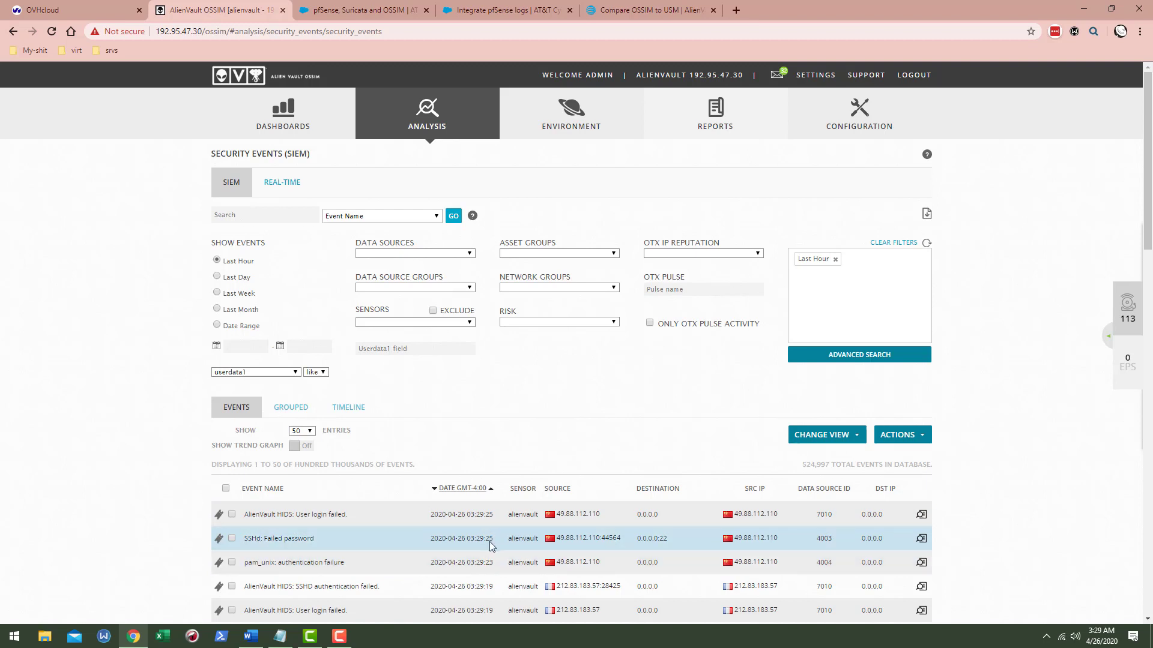
scroll(643, 444, "down", 2)
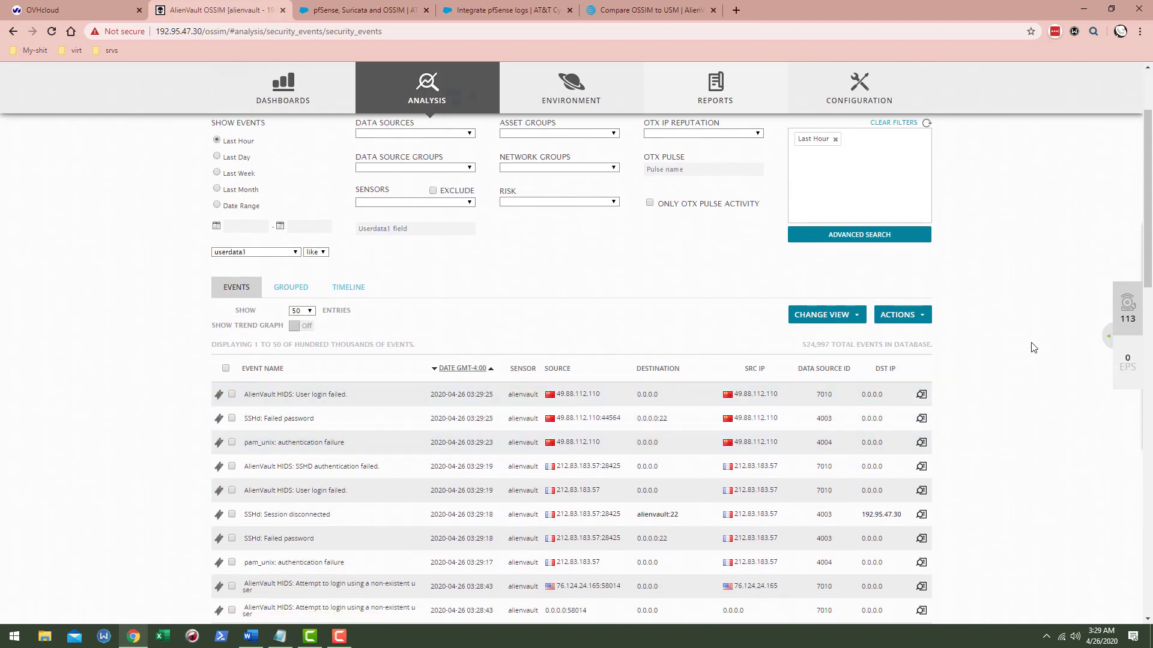
left_click(480, 401)
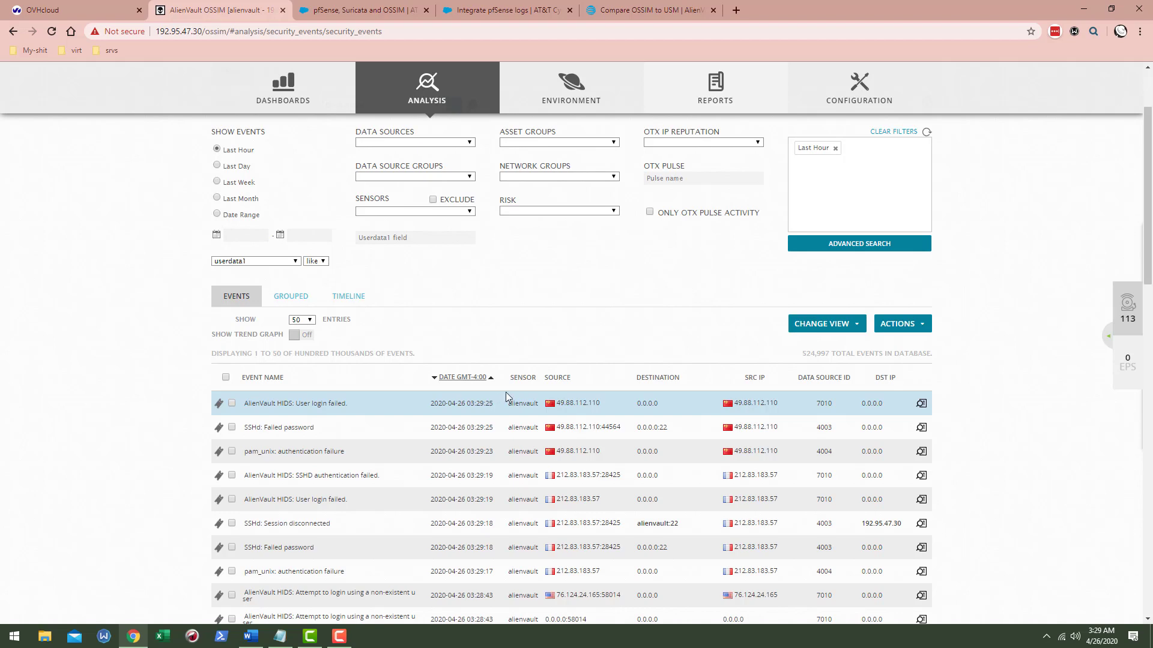
- Refresh until the newest 03:30 events, SSHd failed passwords from 49.88.112.110, top the list
left_click(925, 134)
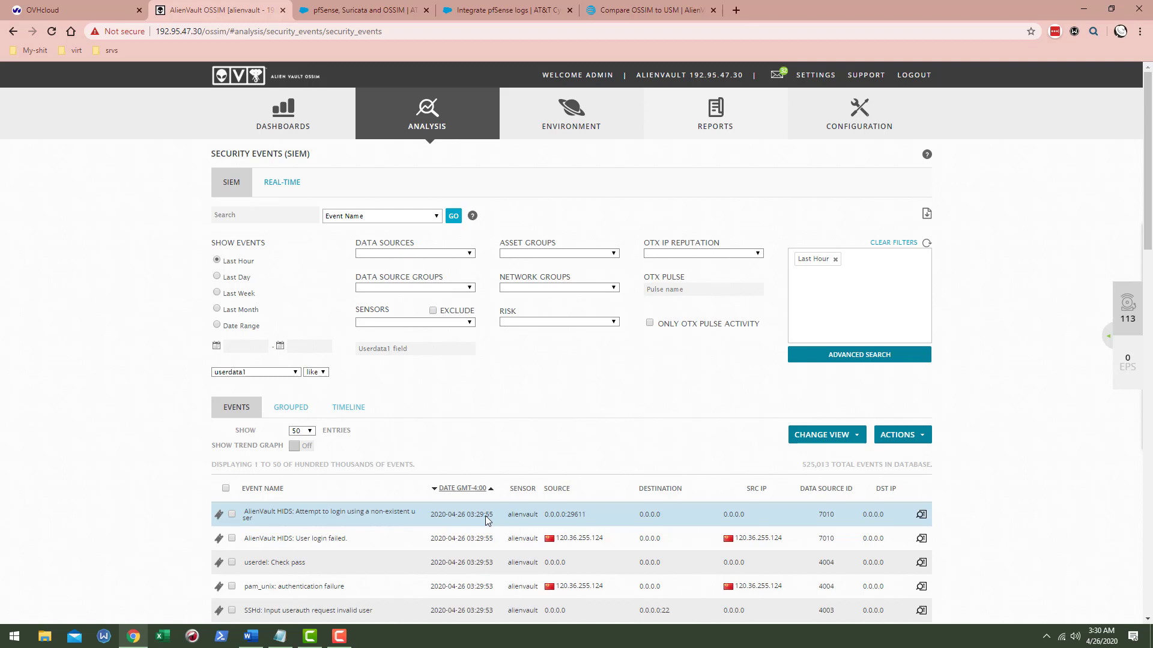
scroll(488, 519, "down", 3)
scroll(493, 517, "down", 3)
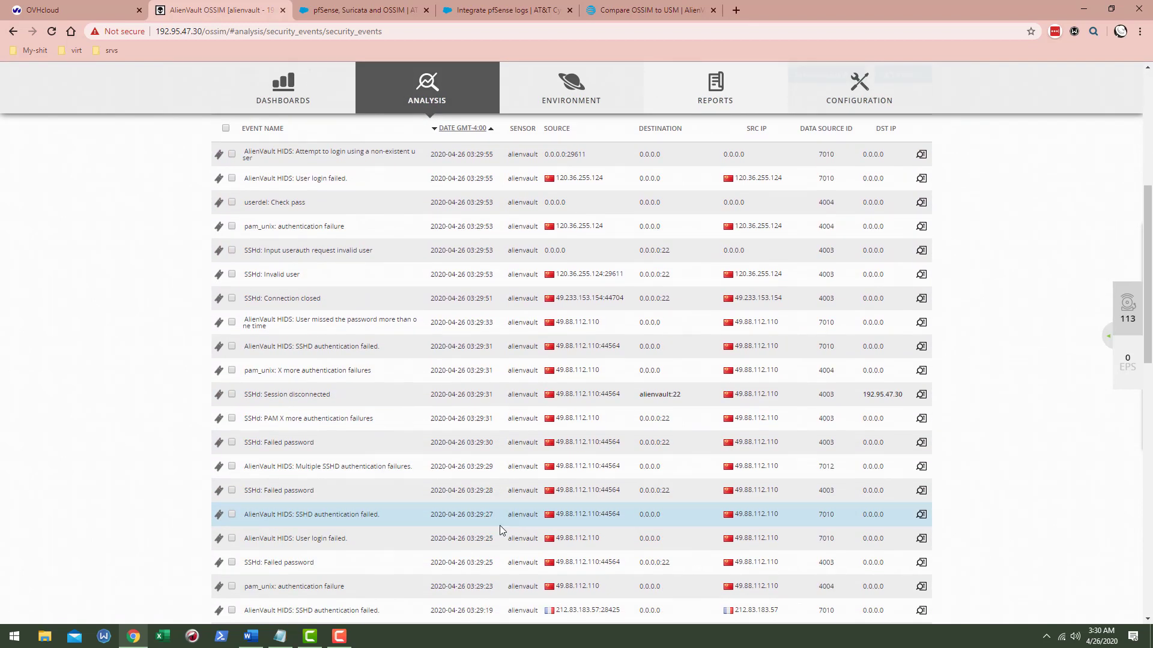
scroll(471, 412, "up", 2)
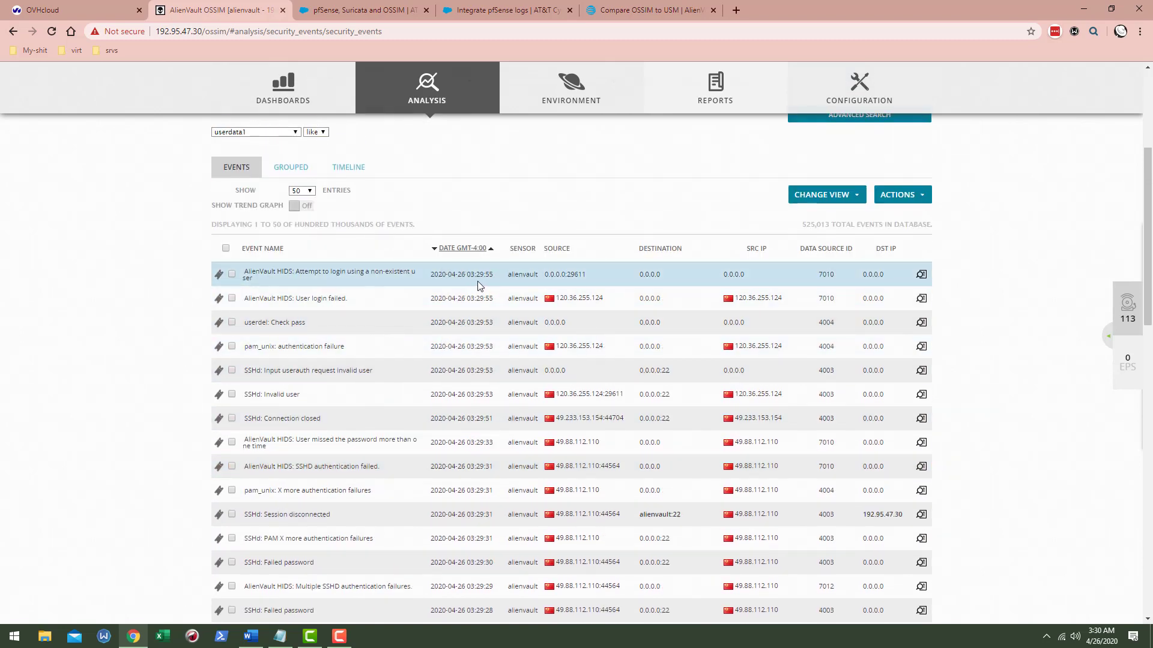
scroll(701, 220, "up", 4)
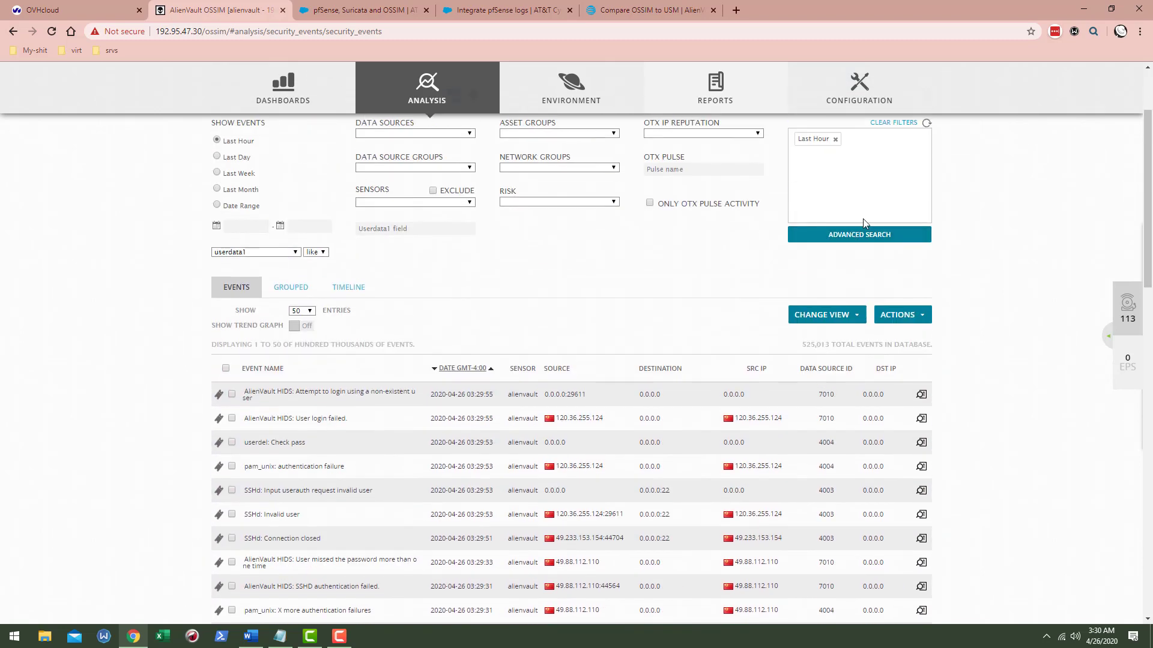
left_click(927, 244)
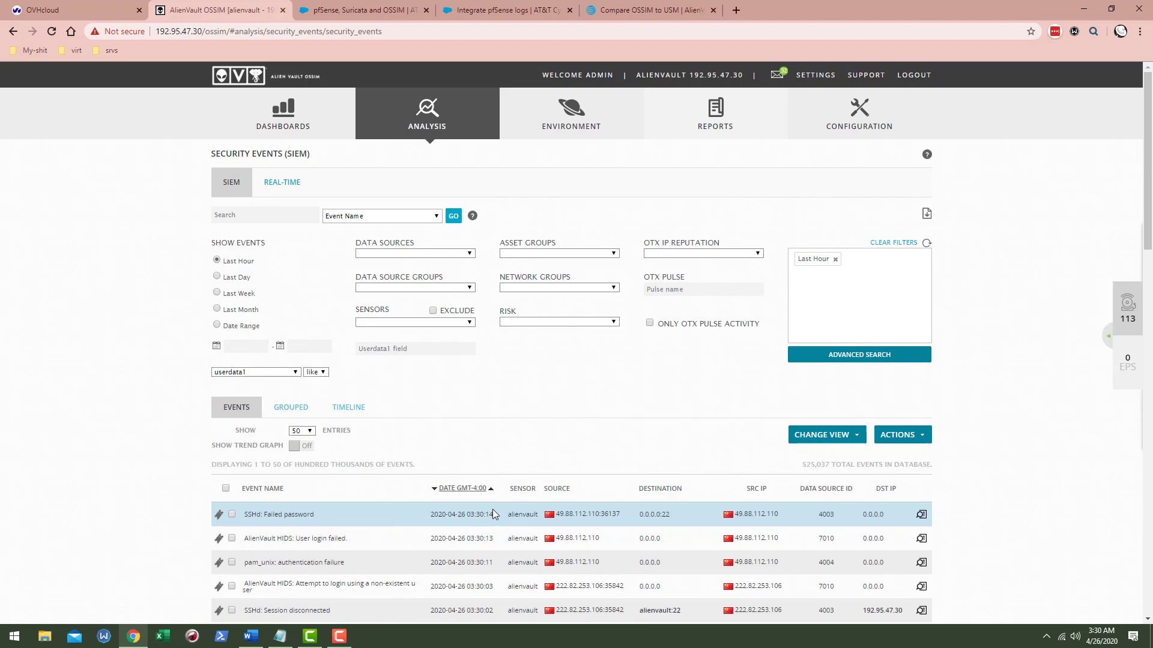
scroll(492, 509, "down", 2)
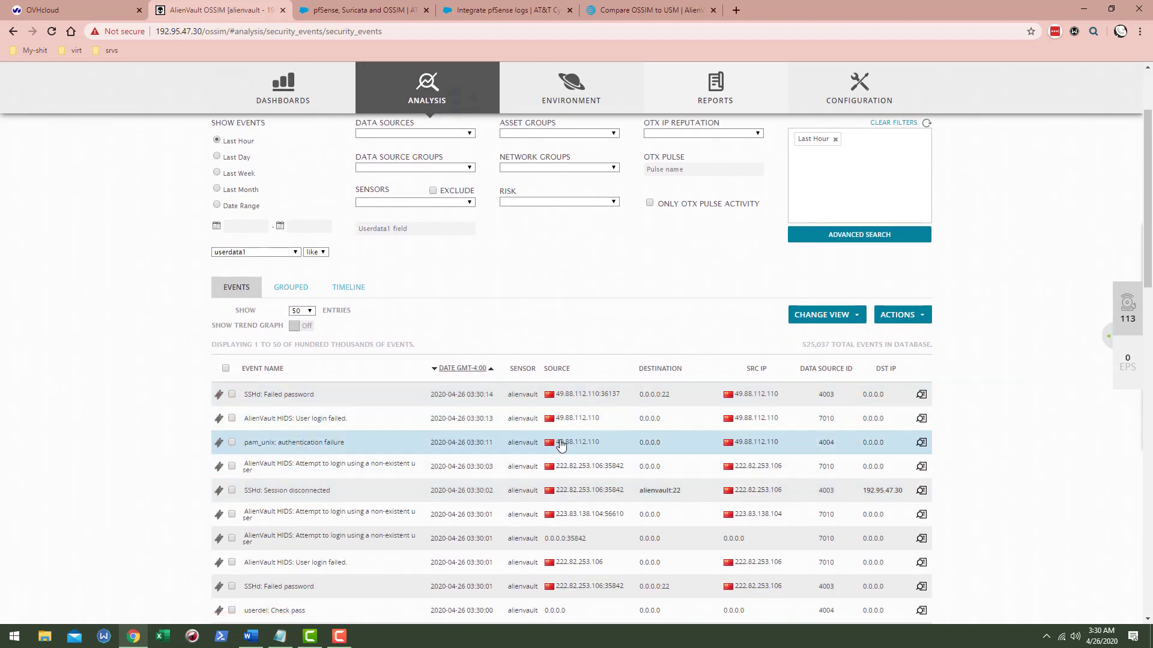
scroll(561, 447, "up", 2)
mouse_move(438, 112)
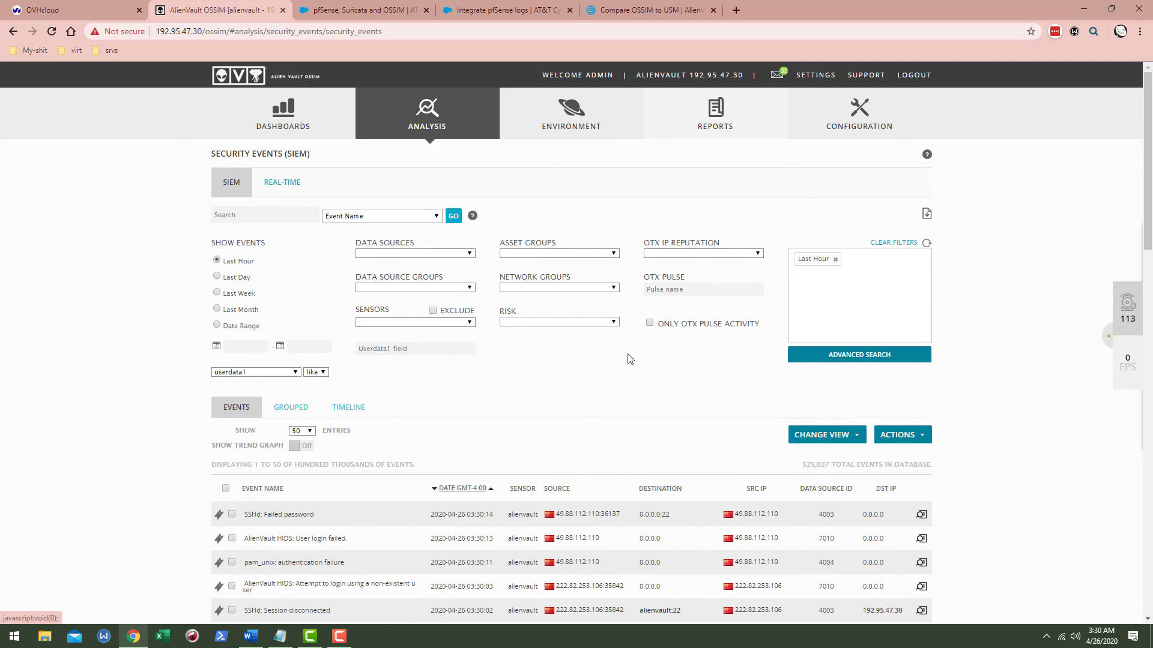
scroll(639, 306, "down", 1)
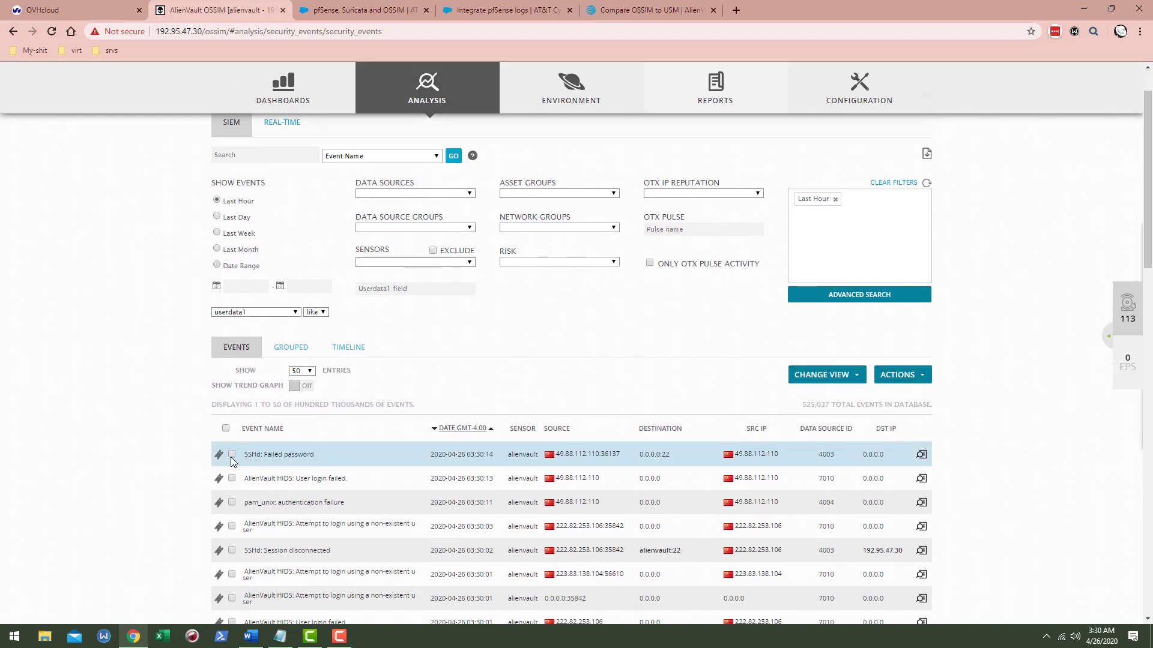
- Switch the security events table to the Risk Analysis view
left_click(916, 377)
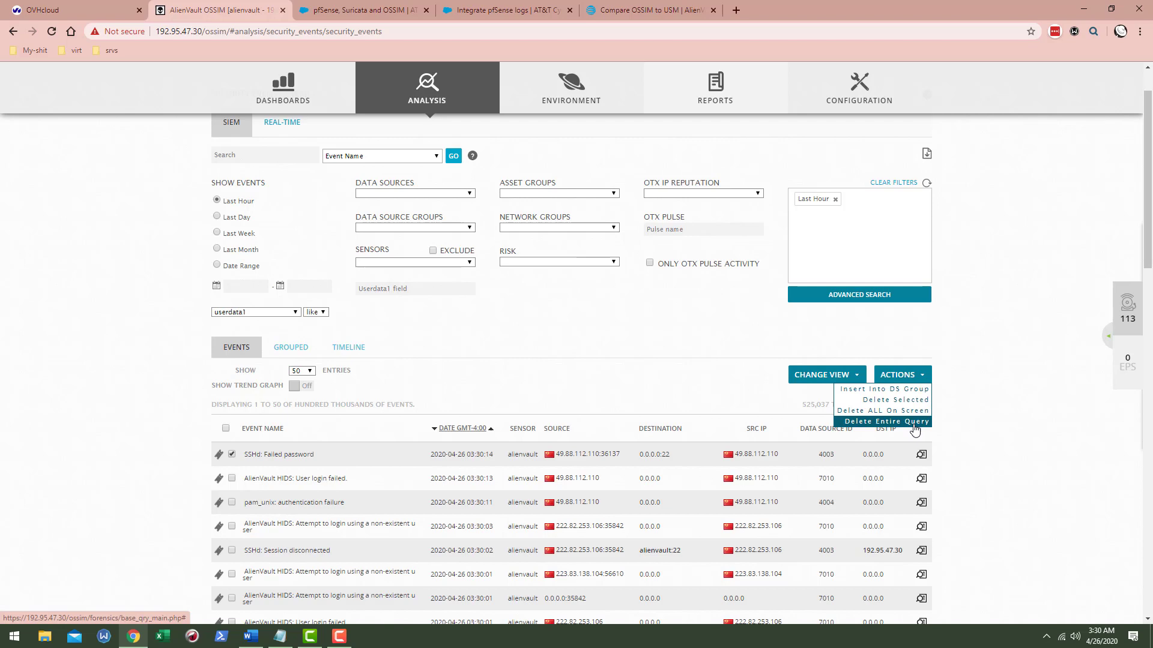
left_click(850, 377)
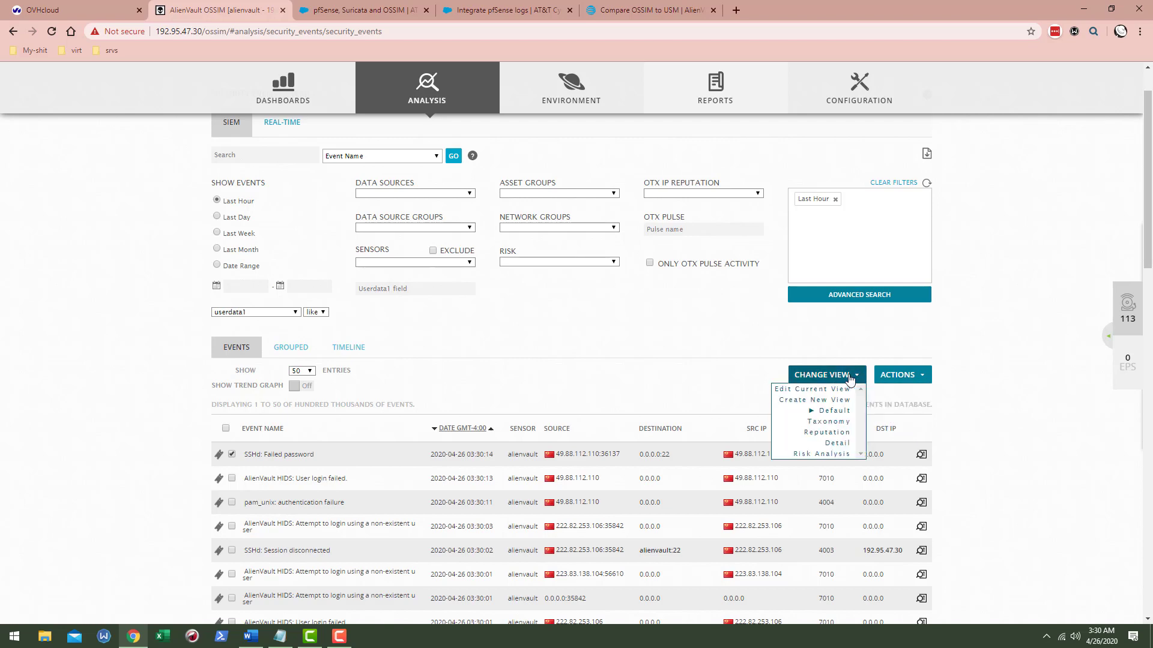
scroll(849, 394, "down", 3)
scroll(665, 351, "up", 1)
scroll(665, 350, "up", 1)
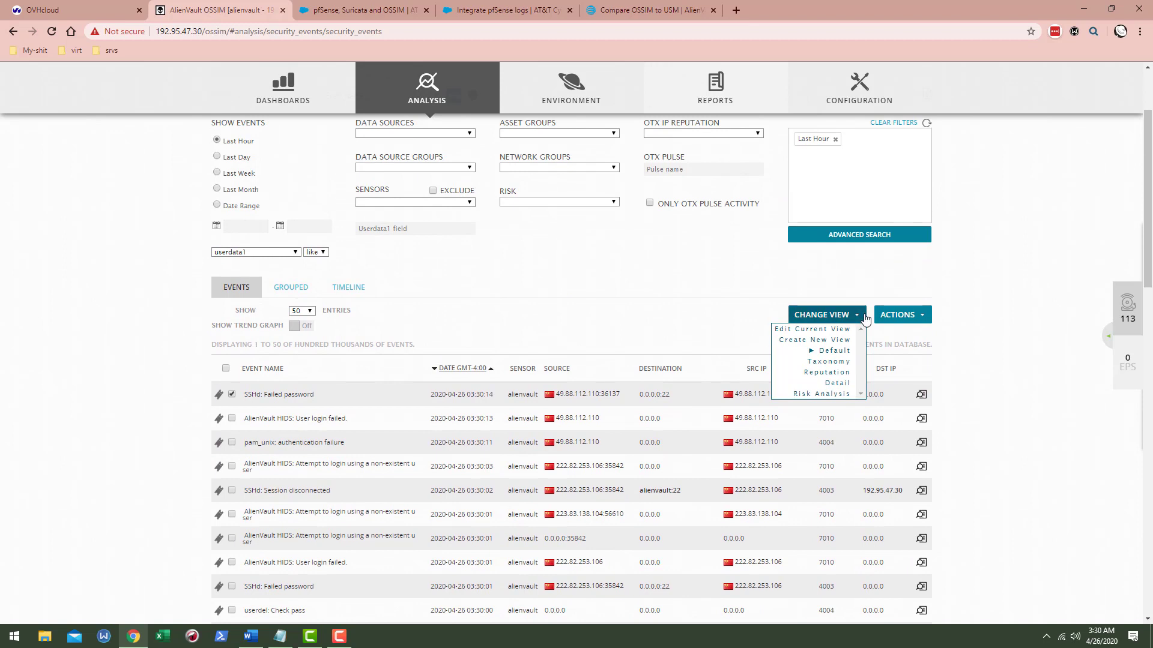
left_click(835, 395)
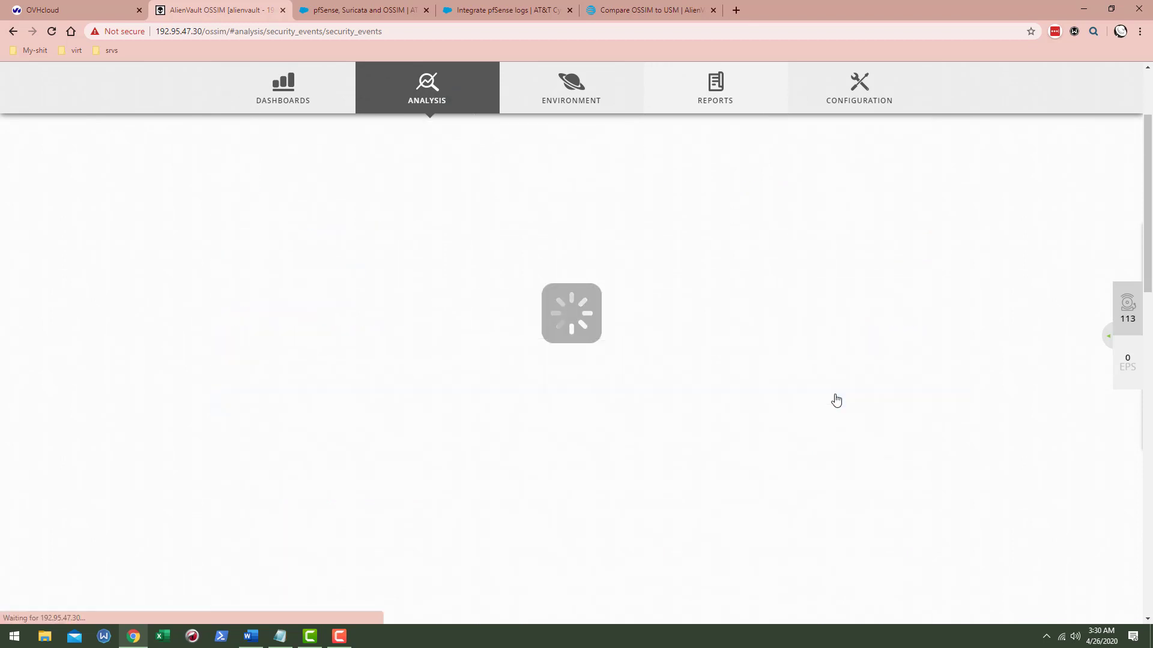
- Try the Detail layout of the events table, then the Reputation layout
scroll(730, 369, "down", 1)
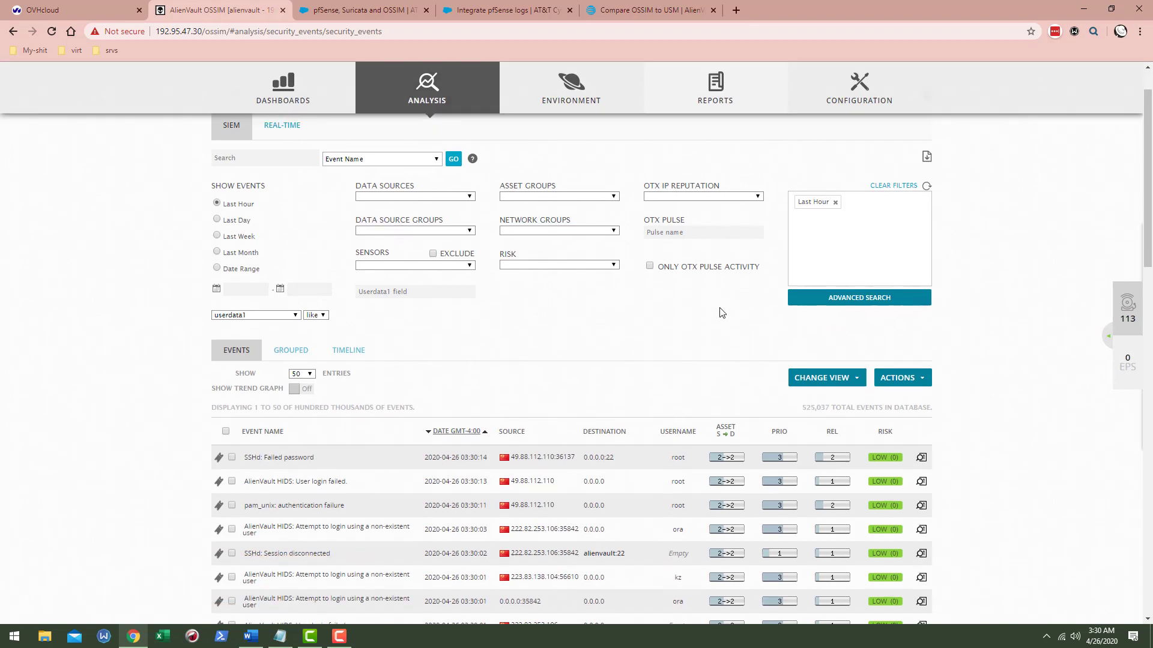
left_click(826, 378)
left_click(826, 443)
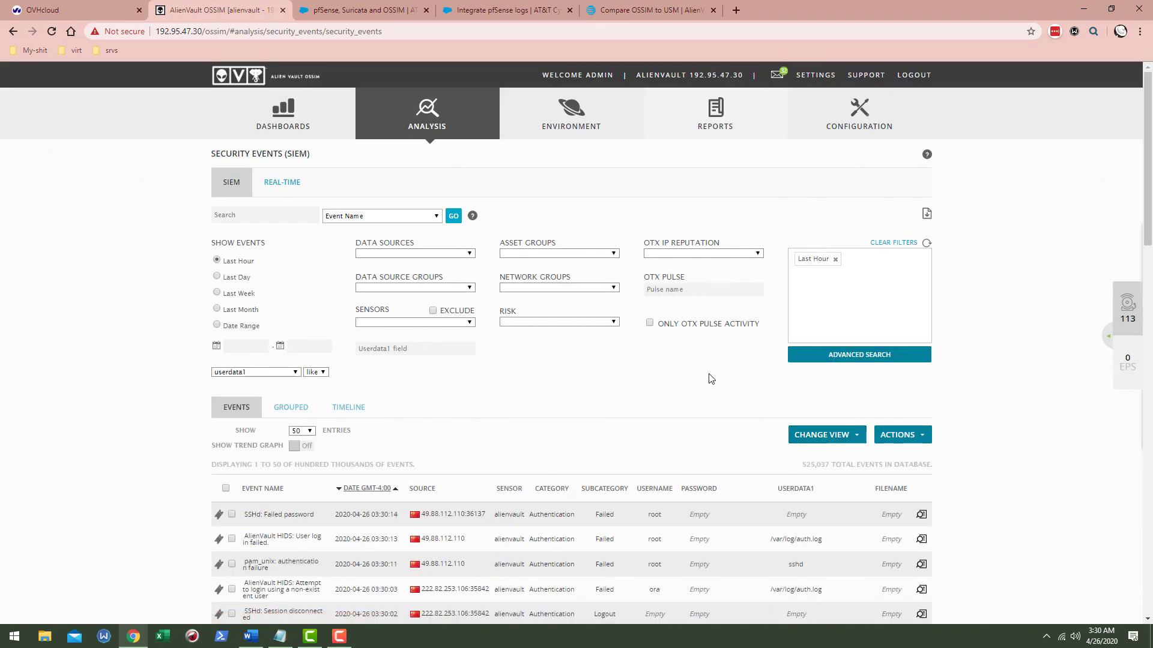
left_click(835, 437)
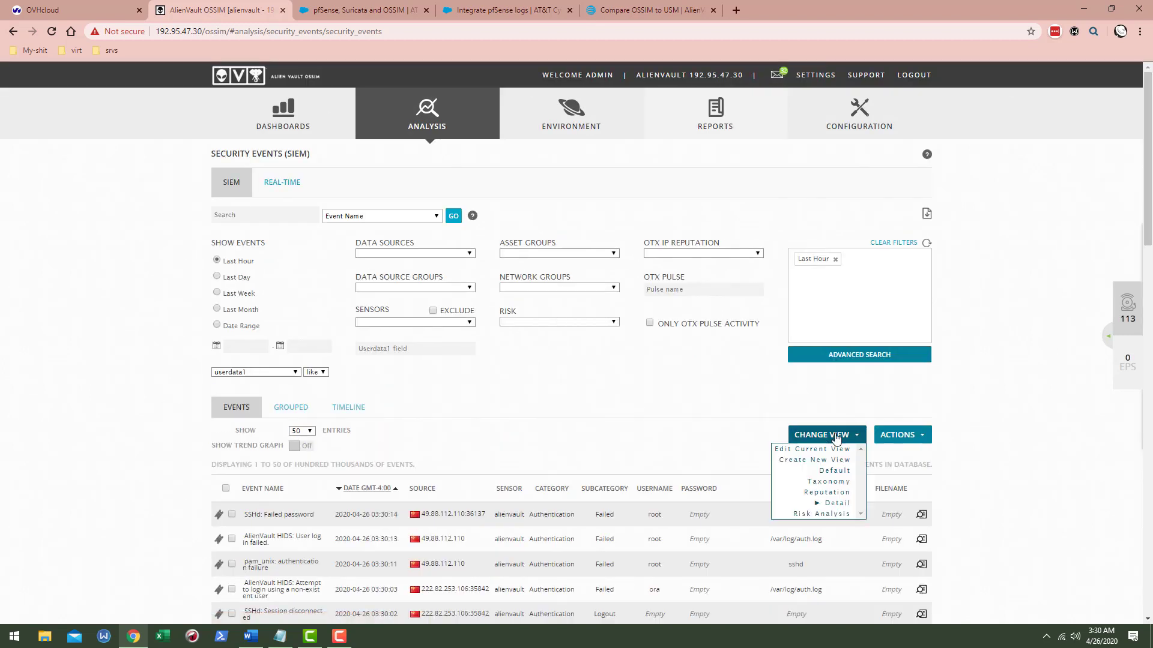
left_click(828, 492)
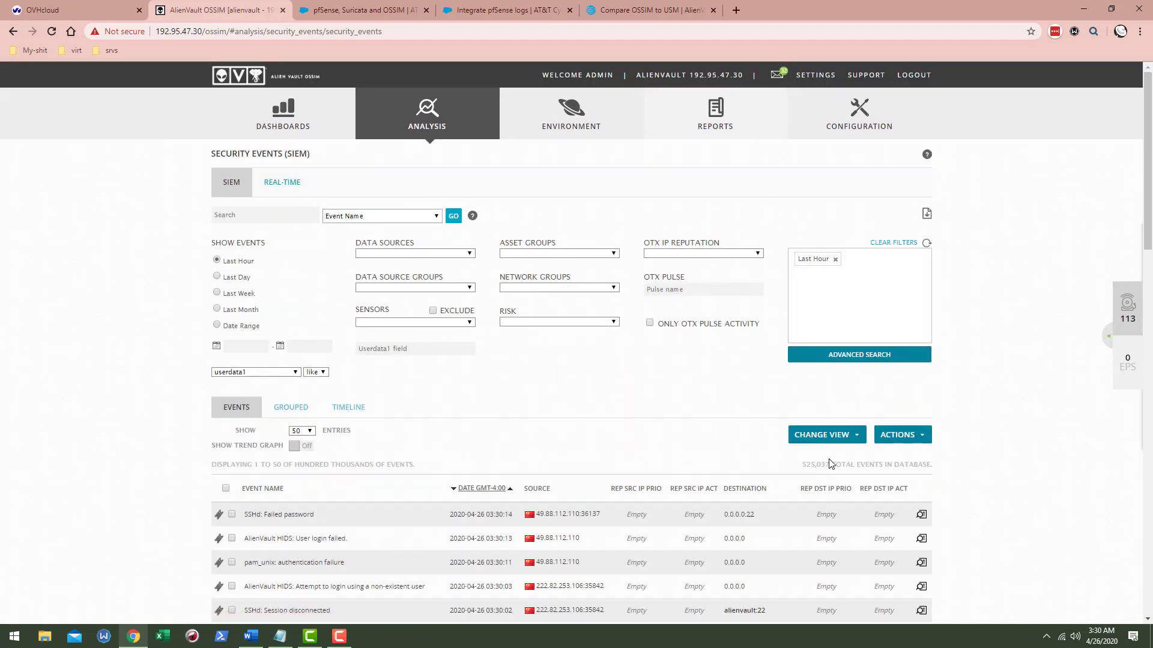
- Switch the events table to the Taxonomy view and leave the view list unchanged
left_click(834, 436)
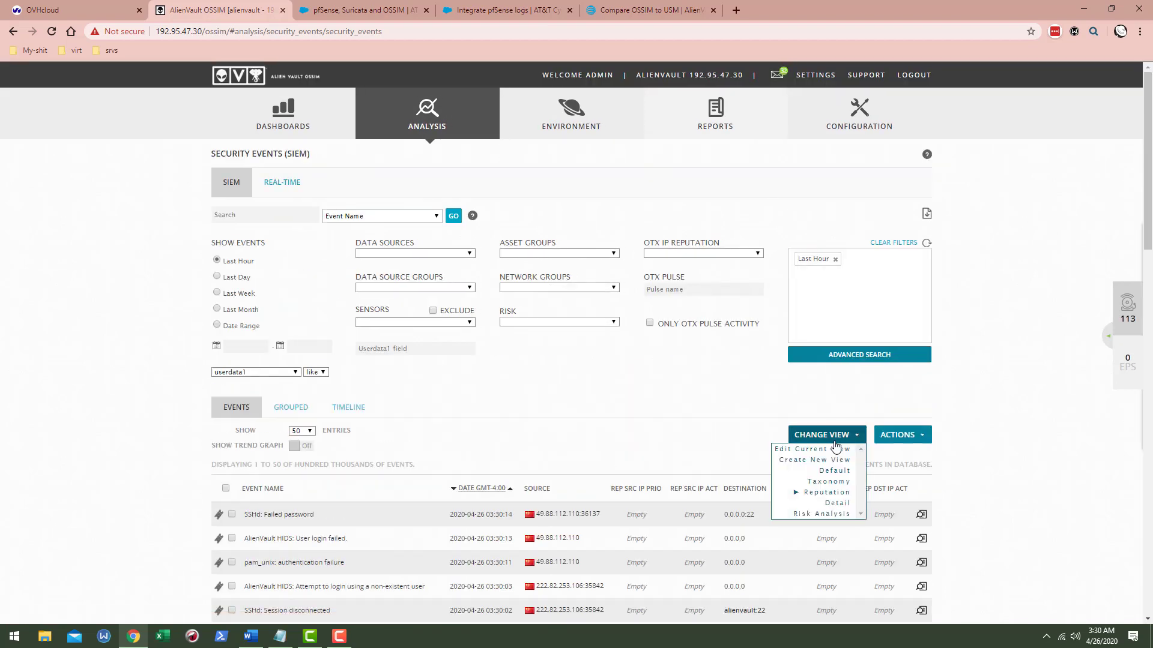
left_click(830, 472)
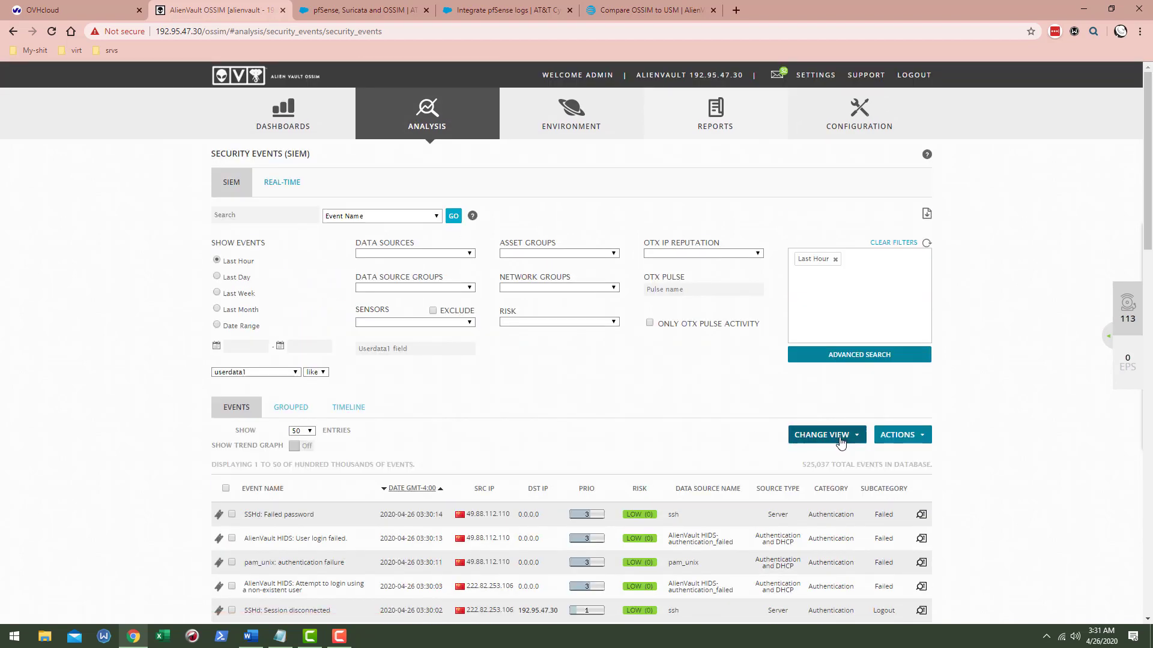
left_click(838, 439)
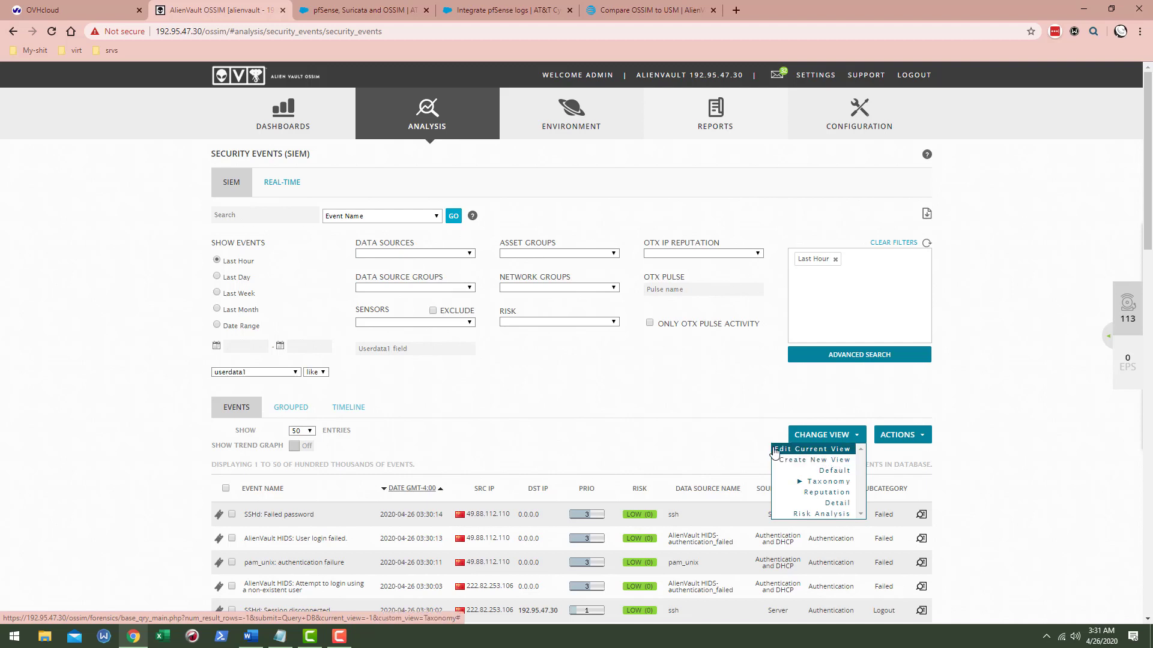
scroll(644, 394, "down", 2)
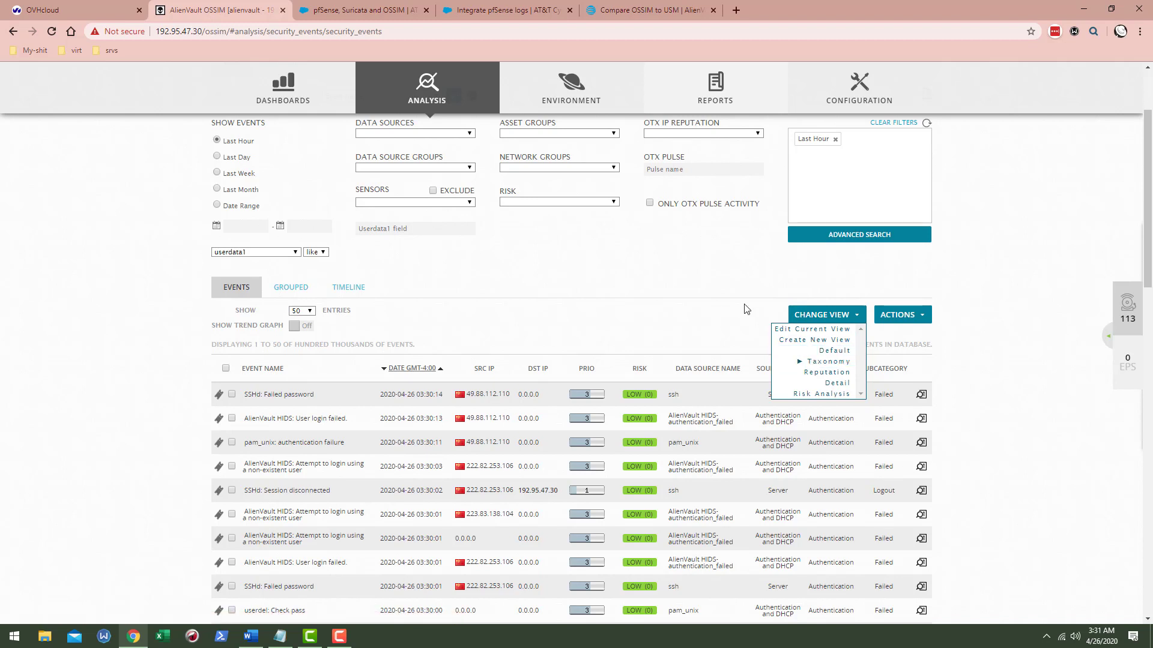
left_click(822, 316)
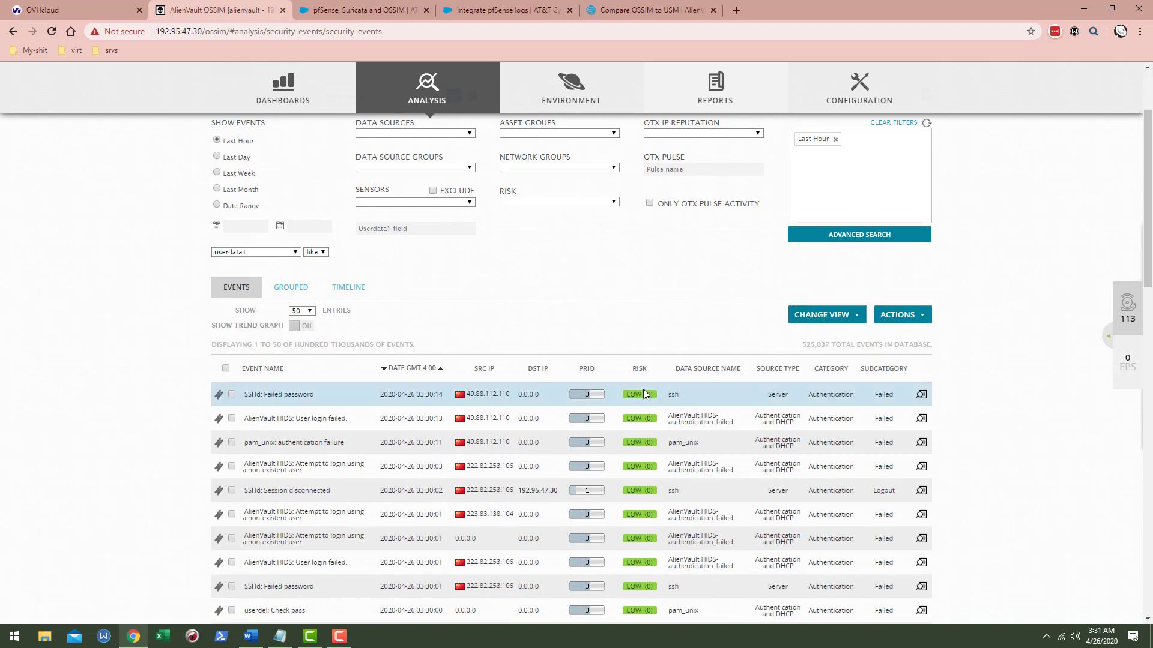
- Check the view and actions lists without changing anything, keeping the Taxonomy view
mouse_move(647, 401)
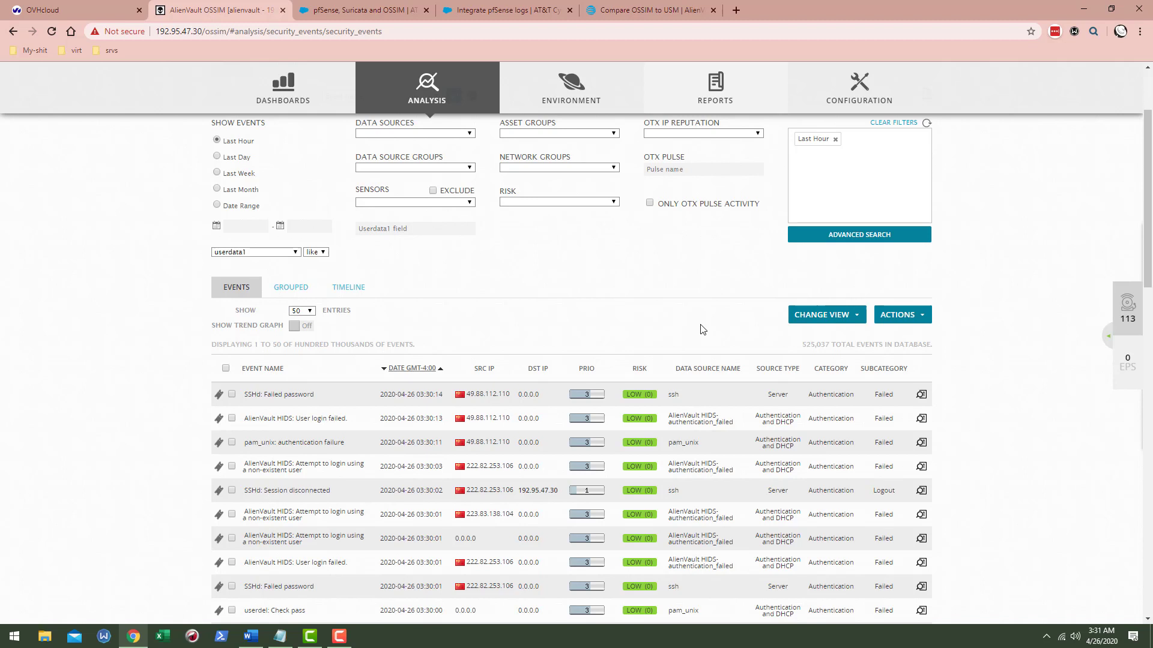
left_click(841, 315)
left_click(913, 316)
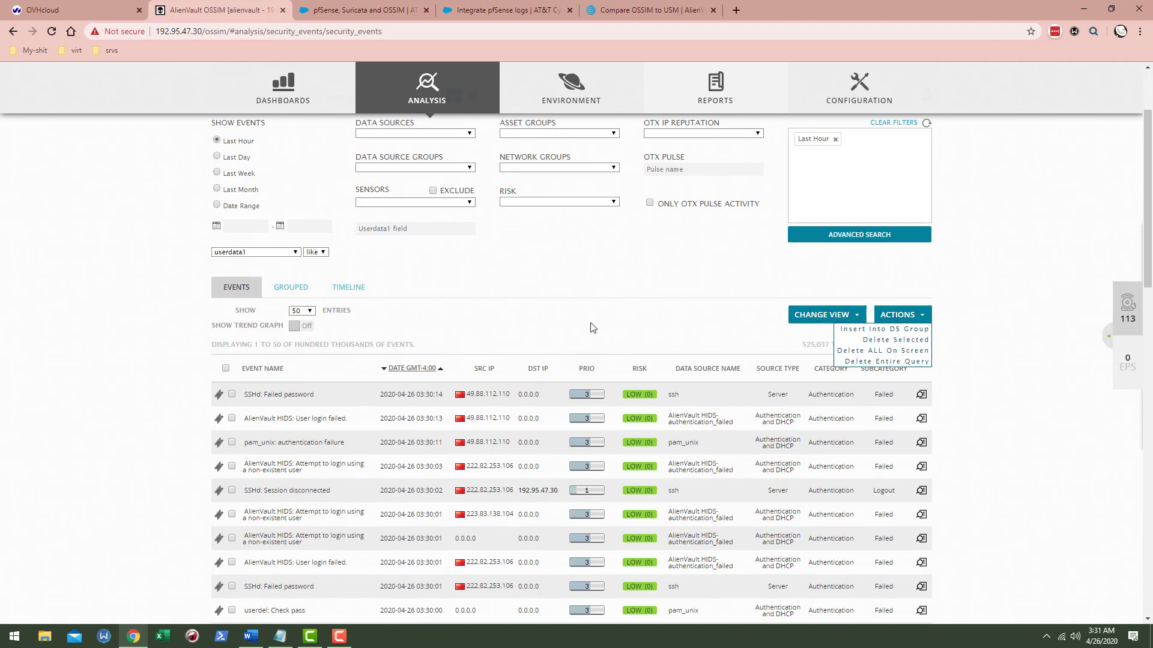
left_click(903, 316)
scroll(1019, 305, "up", 1)
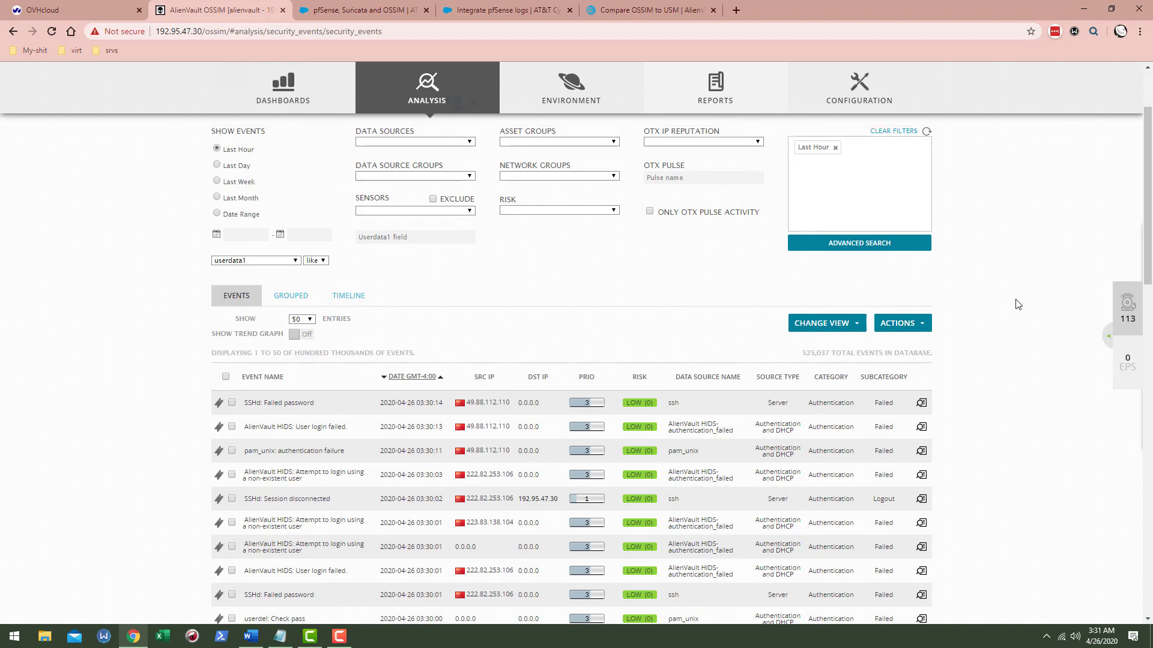
scroll(1019, 305, "up", 2)
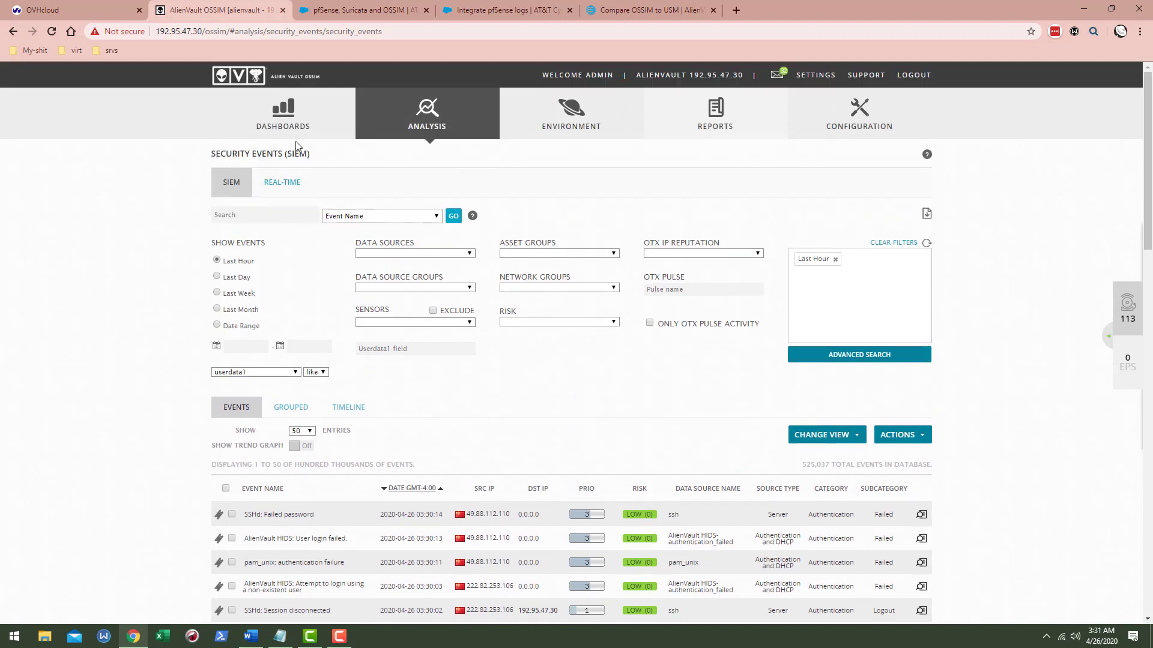
- Open the Executive overview dashboard and browse its top alarms, event category, host and sensor charts
left_click(281, 150)
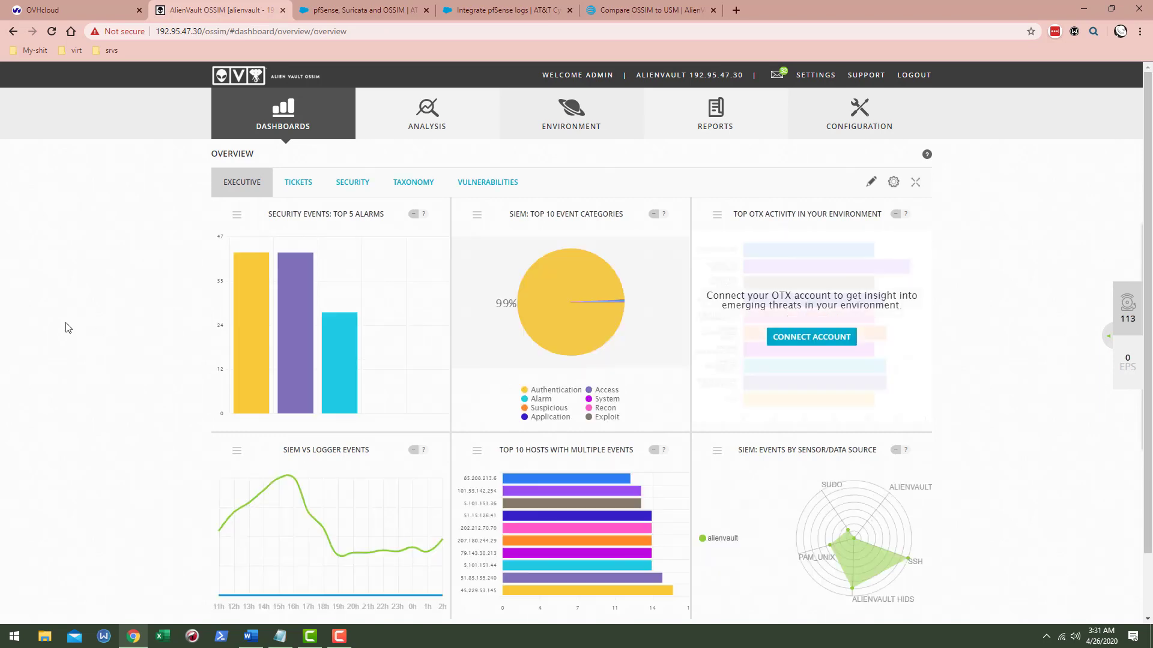
scroll(81, 324, "down", 2)
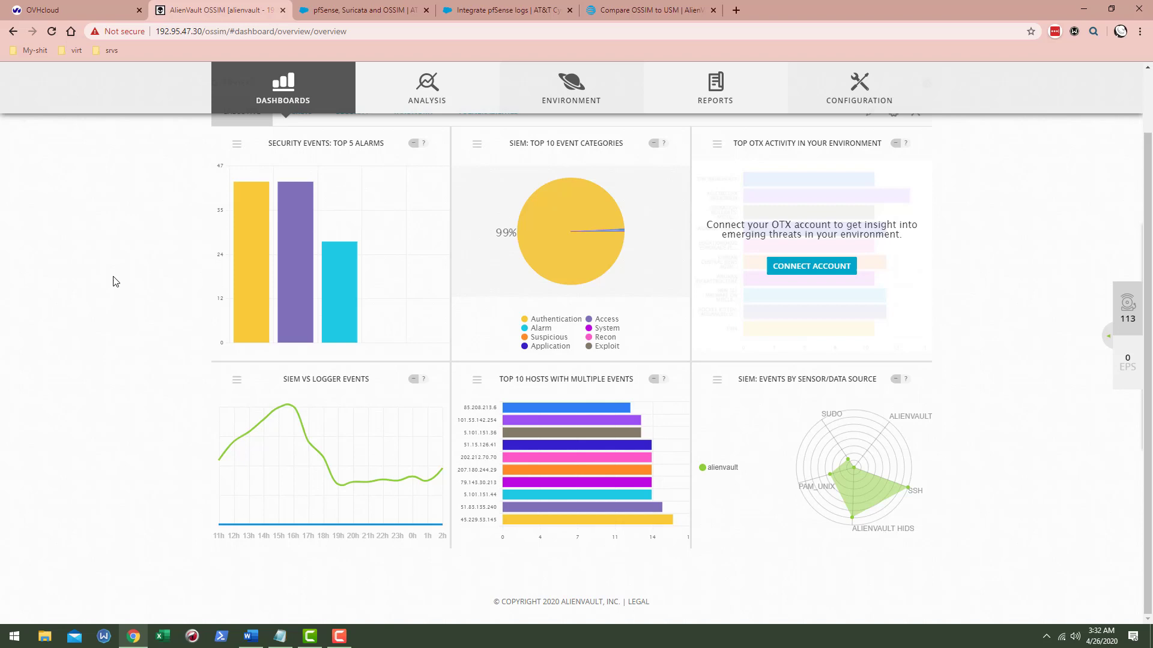
scroll(230, 324, "up", 2)
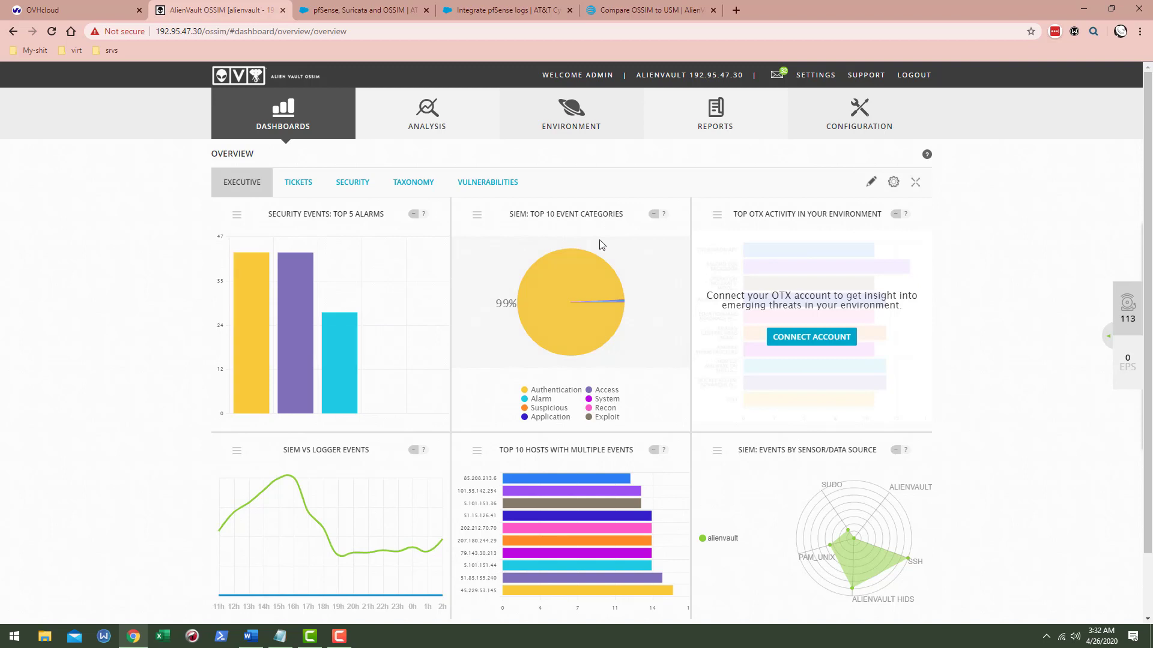
mouse_move(279, 123)
scroll(900, 326, "down", 2)
scroll(1024, 394, "up", 2)
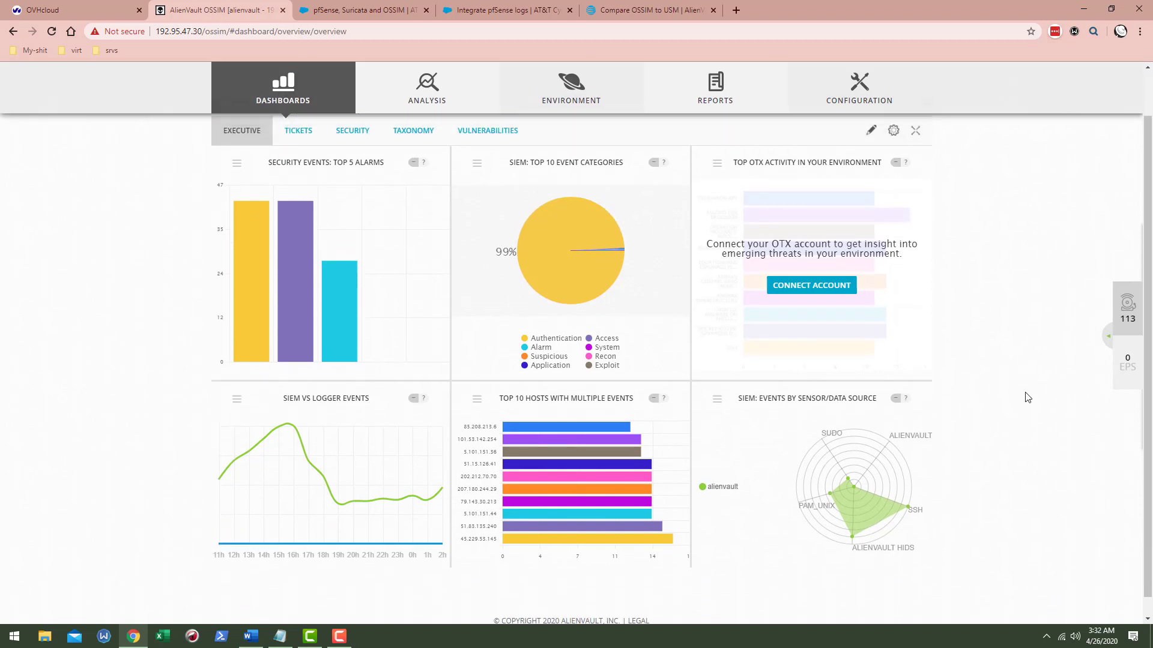